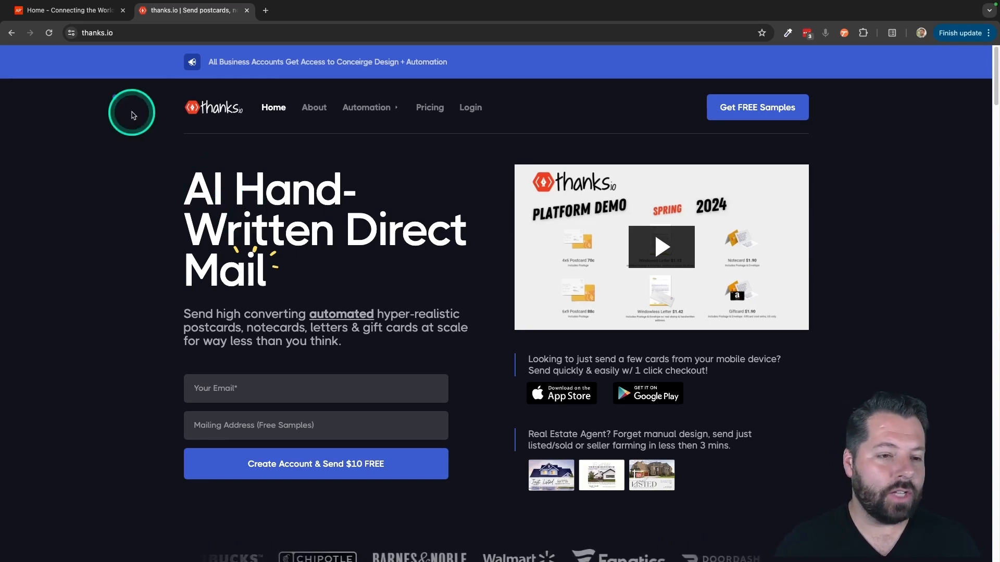
# Step: Go to the API Nation site and sign in to the existing account with Google
pyautogui.click(94, 9)
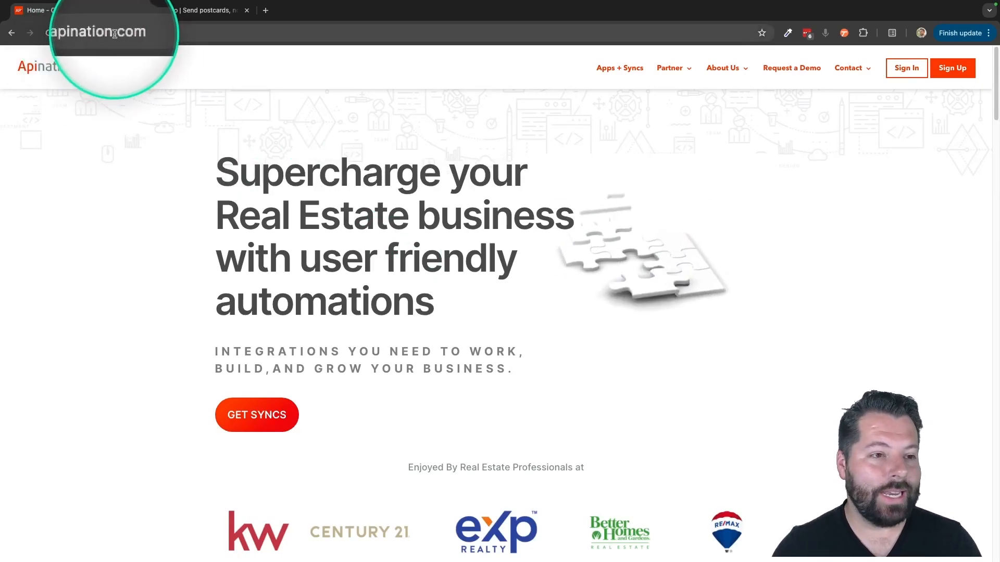
pyautogui.click(269, 431)
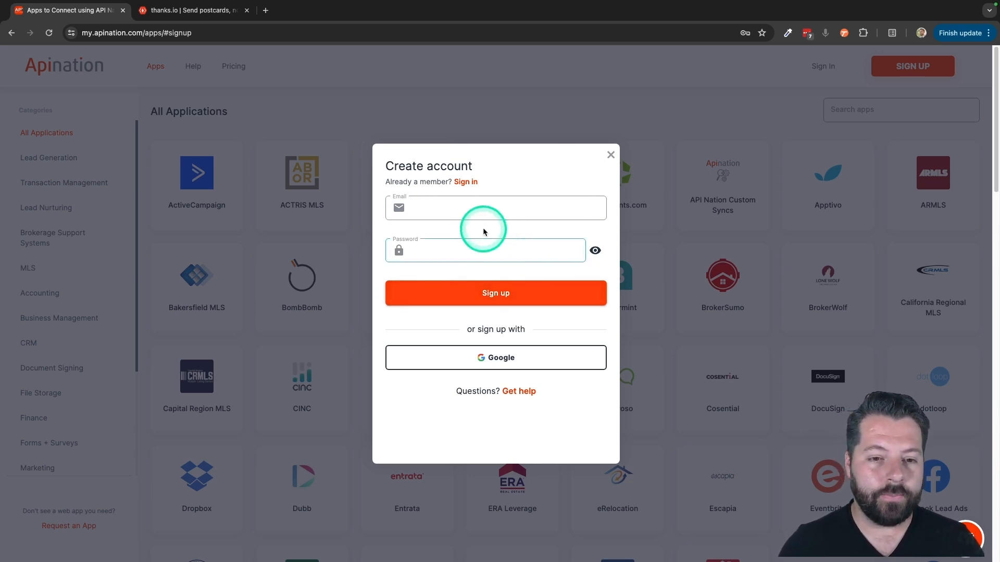
pyautogui.click(465, 182)
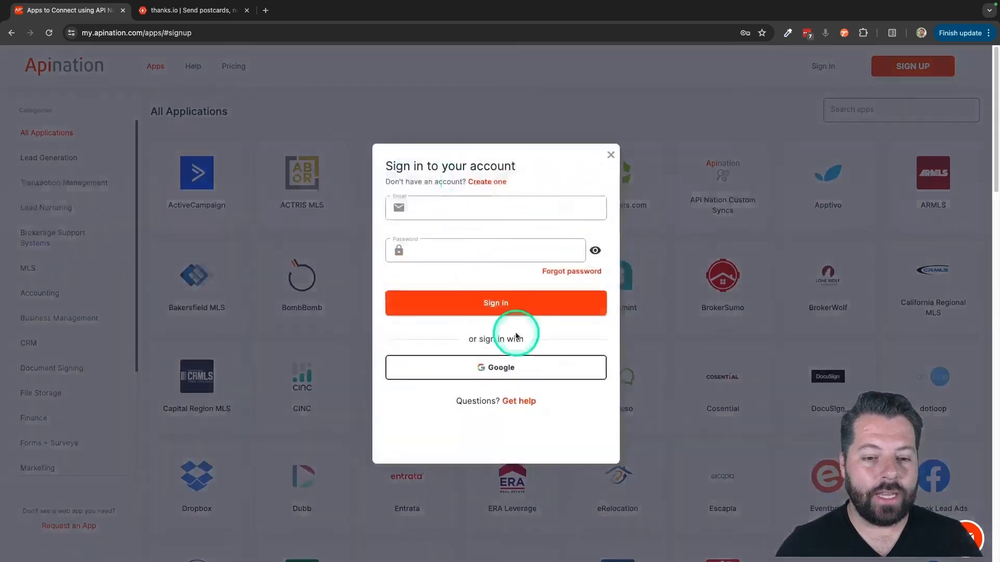
pyautogui.click(510, 369)
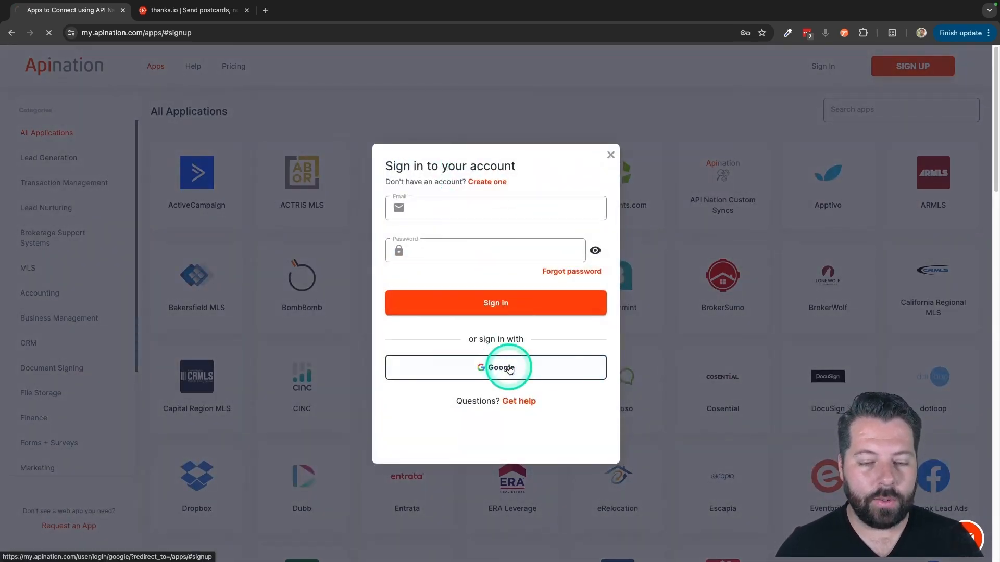
pyautogui.click(582, 261)
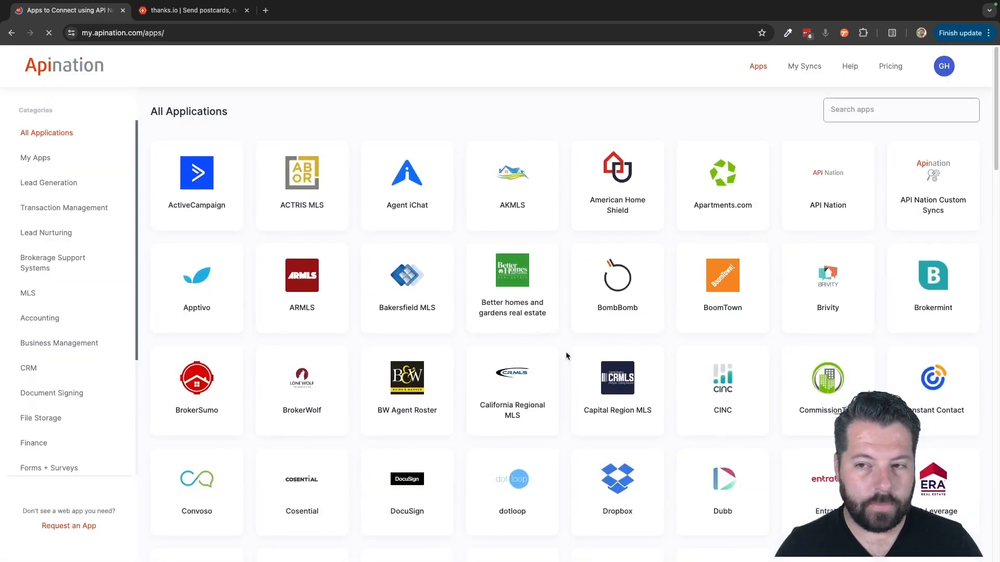
pyautogui.click(556, 294)
pyautogui.click(598, 172)
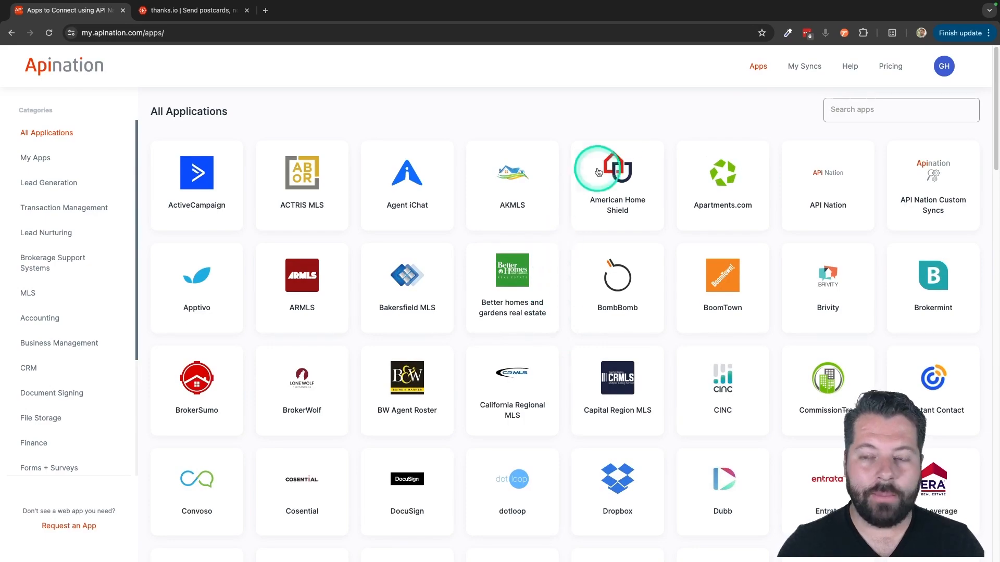
# Step: Find Real Geeks among all the applications and open its integrations page
pyautogui.scroll(-10, 546, 262)
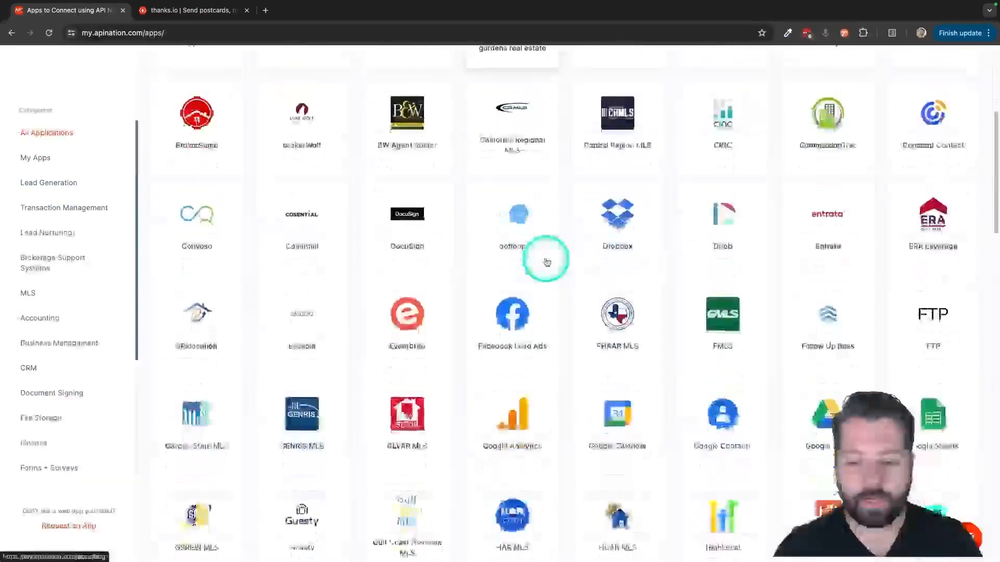
pyautogui.scroll(-2, 546, 262)
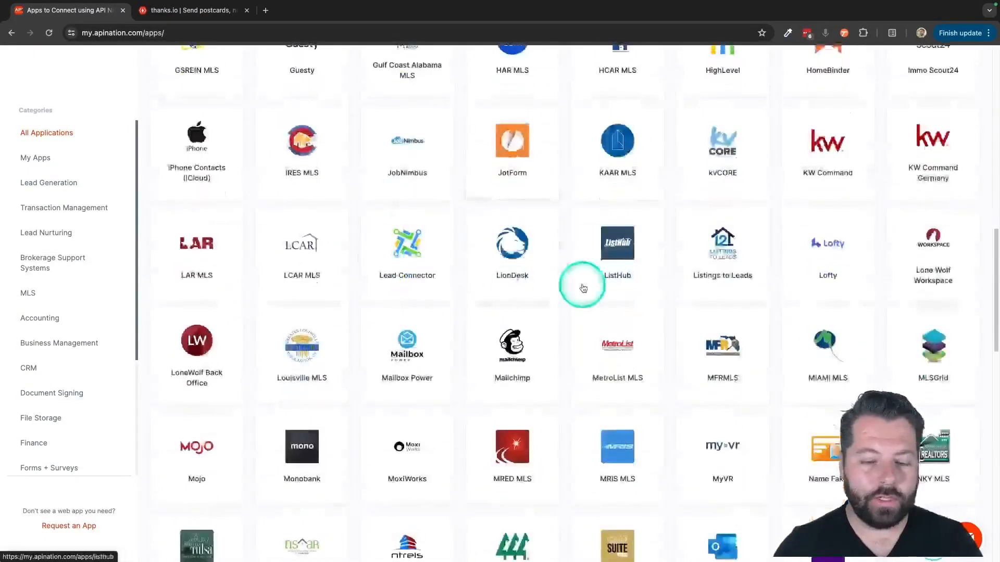
pyautogui.scroll(-2, 547, 375)
pyautogui.scroll(-7, 546, 375)
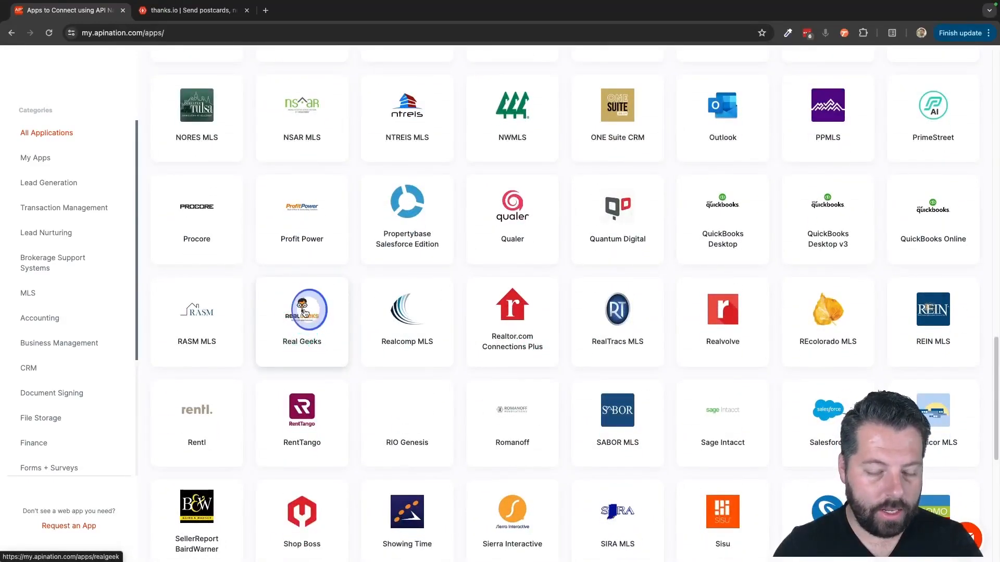
pyautogui.click(304, 312)
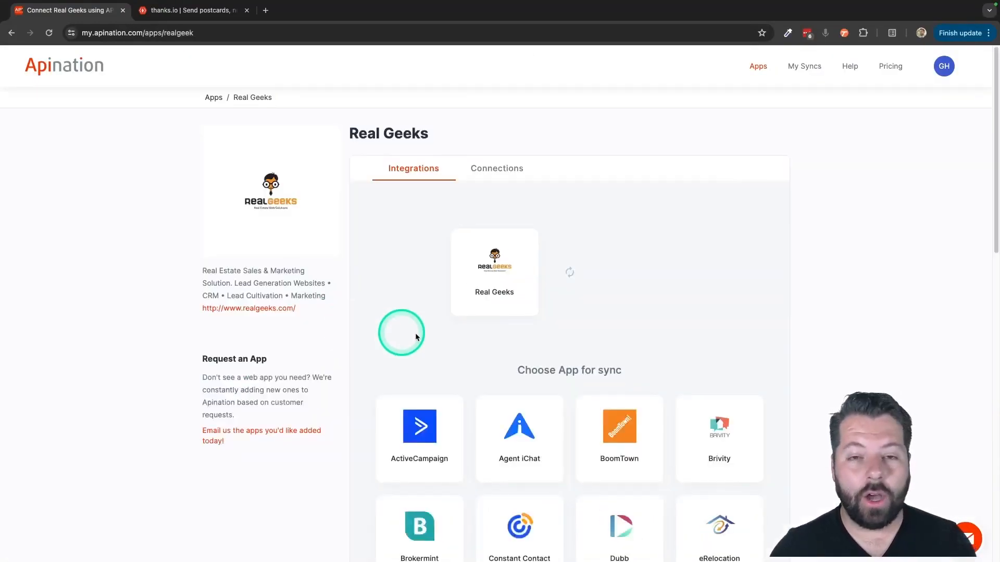
# Step: Choose Thanks.io as the app to sync with Real Geeks and activate the "Real Geeks leads to Thanks.io contacts" sync
pyautogui.scroll(-5, 456, 339)
pyautogui.scroll(3, 456, 342)
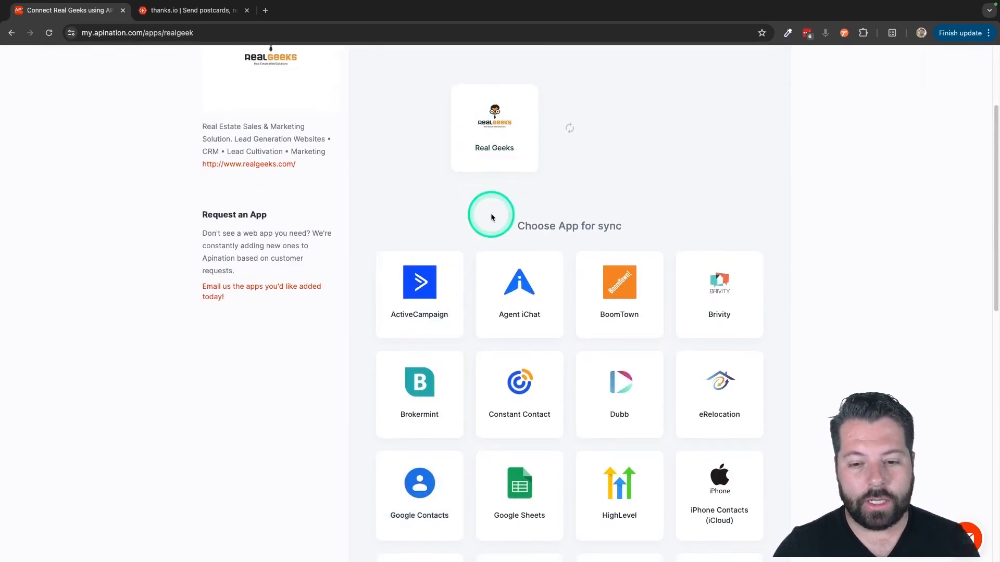
pyautogui.scroll(-3, 491, 214)
pyautogui.click(493, 267)
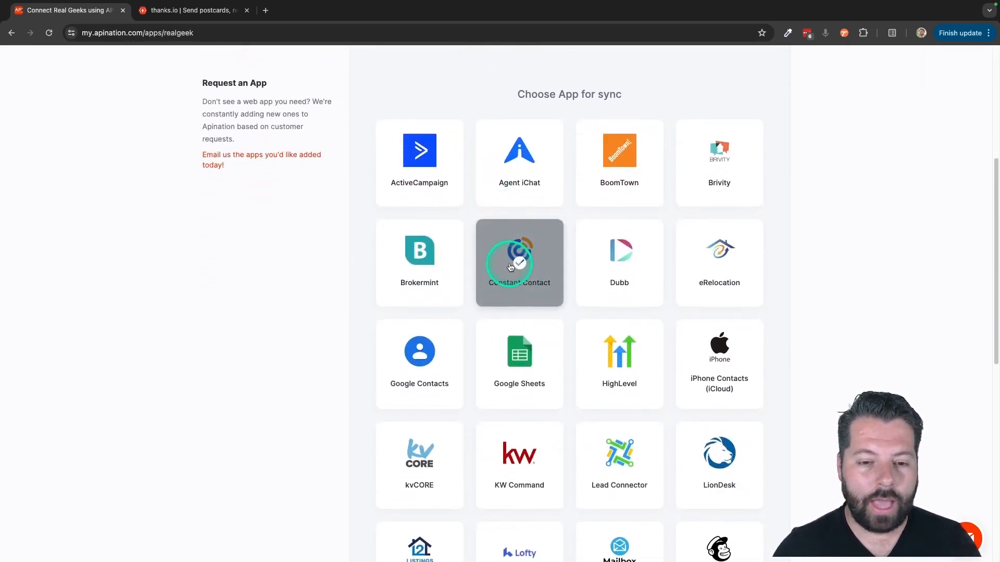
pyautogui.click(621, 279)
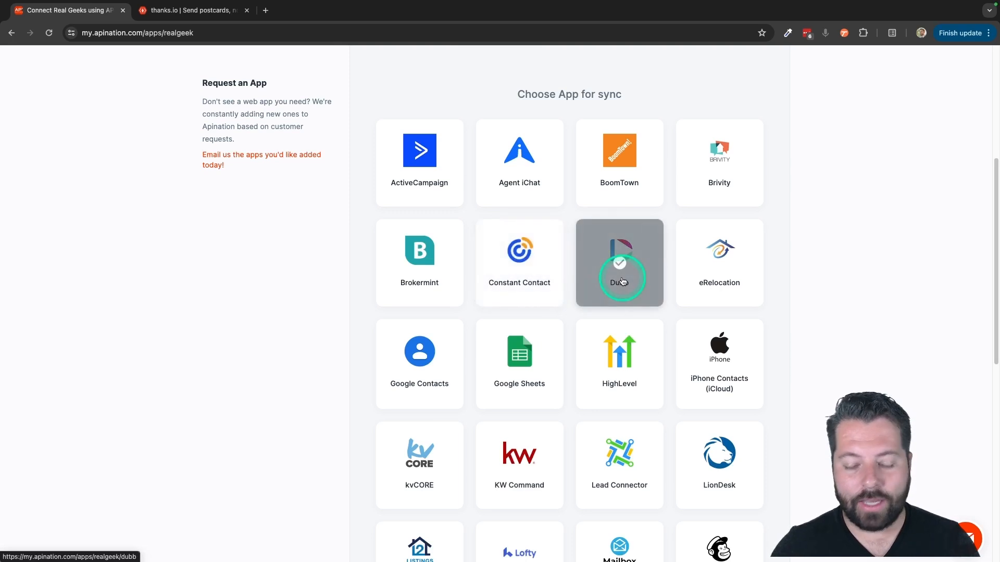
pyautogui.scroll(-2, 621, 281)
pyautogui.scroll(1, 706, 310)
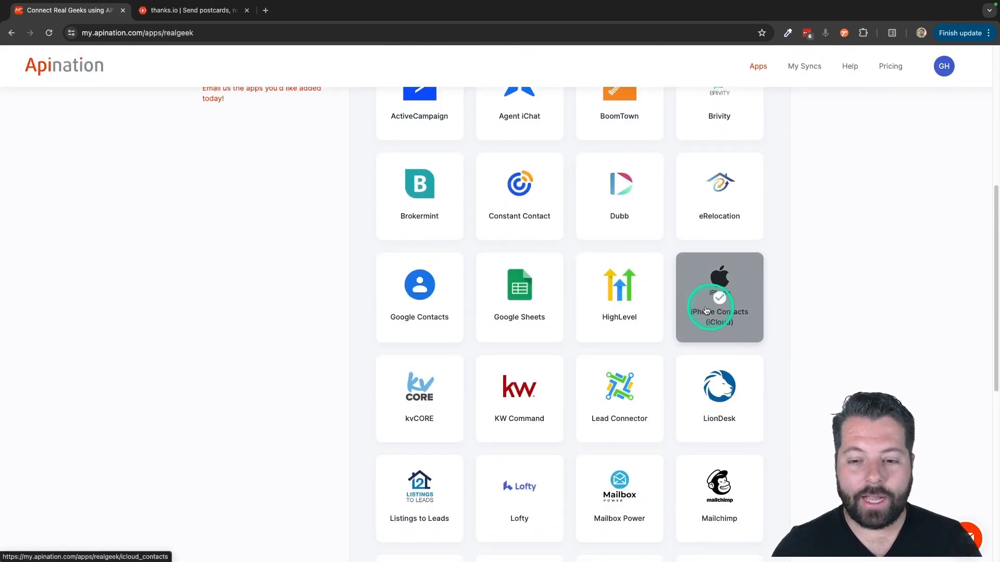
pyautogui.click(416, 314)
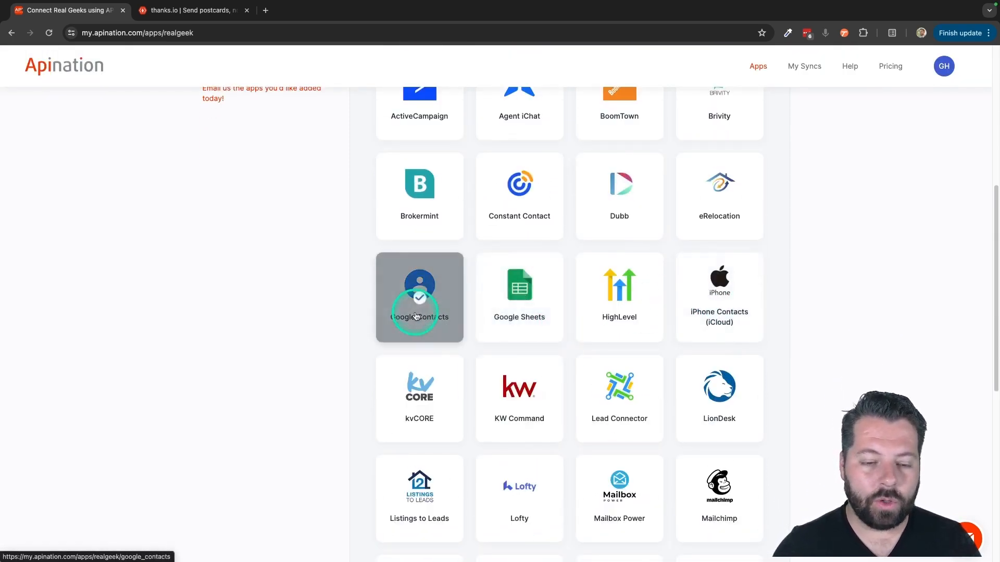
pyautogui.scroll(-2, 417, 309)
pyautogui.click(444, 325)
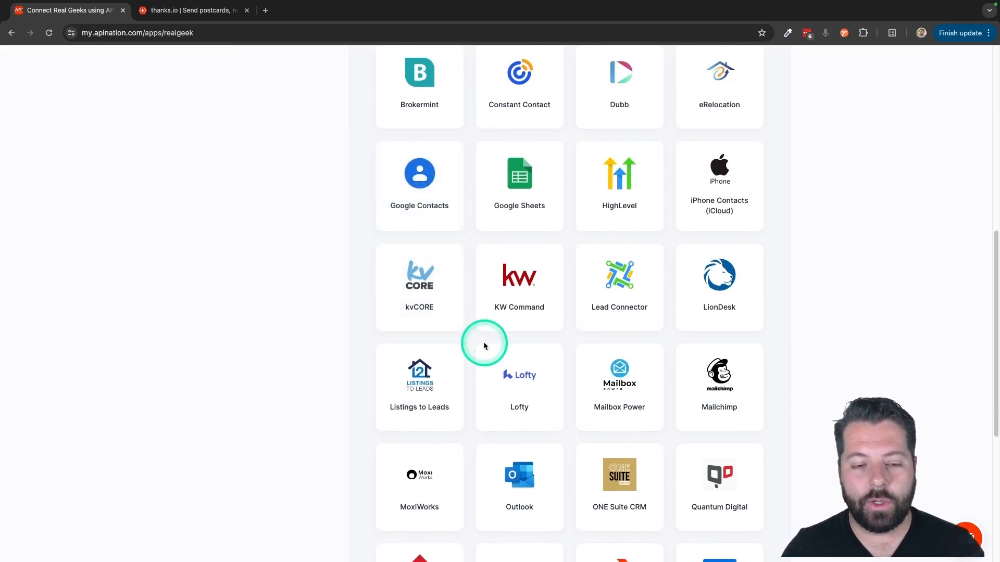
pyautogui.scroll(-3, 516, 380)
pyautogui.scroll(-5, 514, 393)
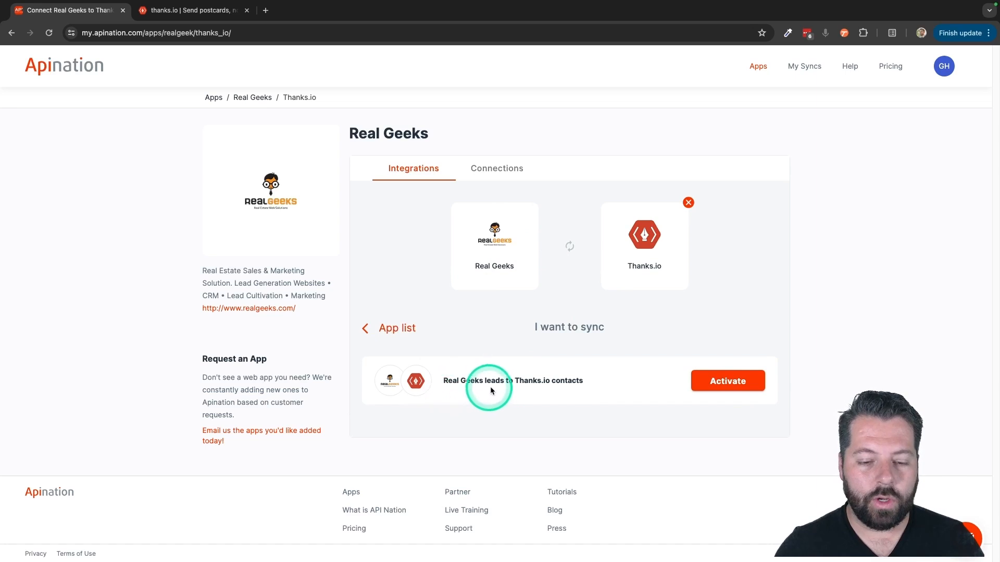
pyautogui.click(727, 383)
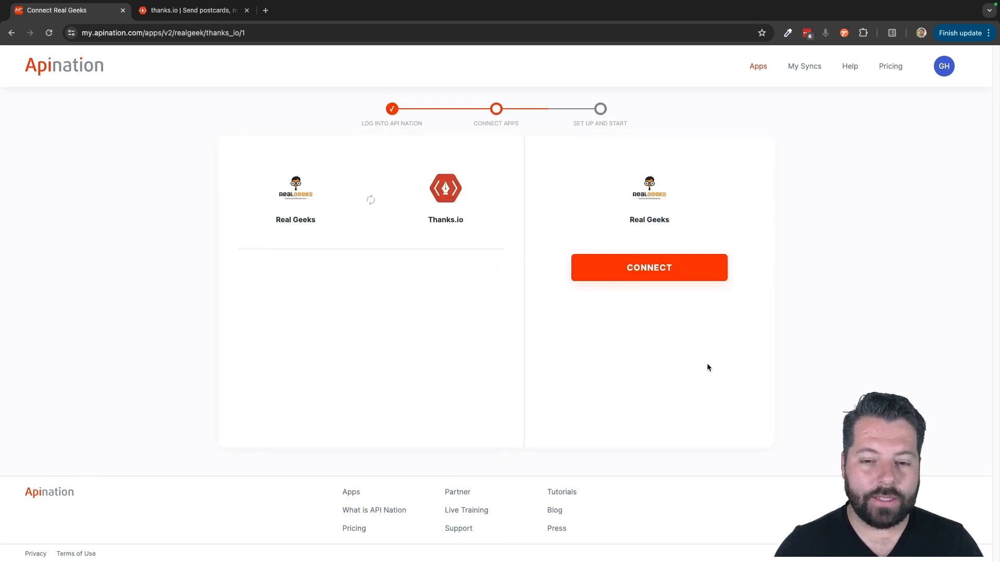
# Step: Start connecting Real Geeks and open the Real Geeks Lead Router site linked in the connection instructions
pyautogui.click(634, 267)
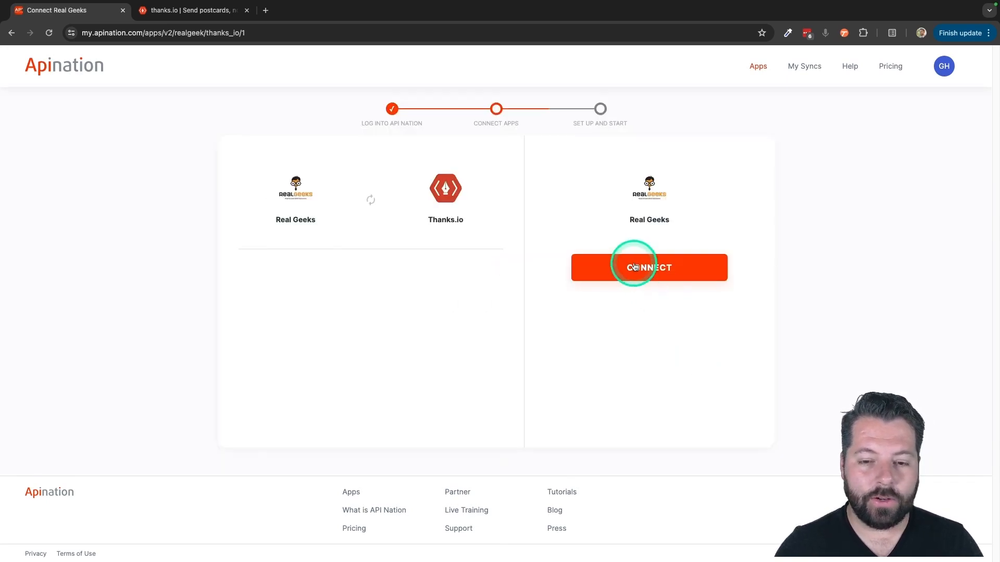
pyautogui.click(662, 271)
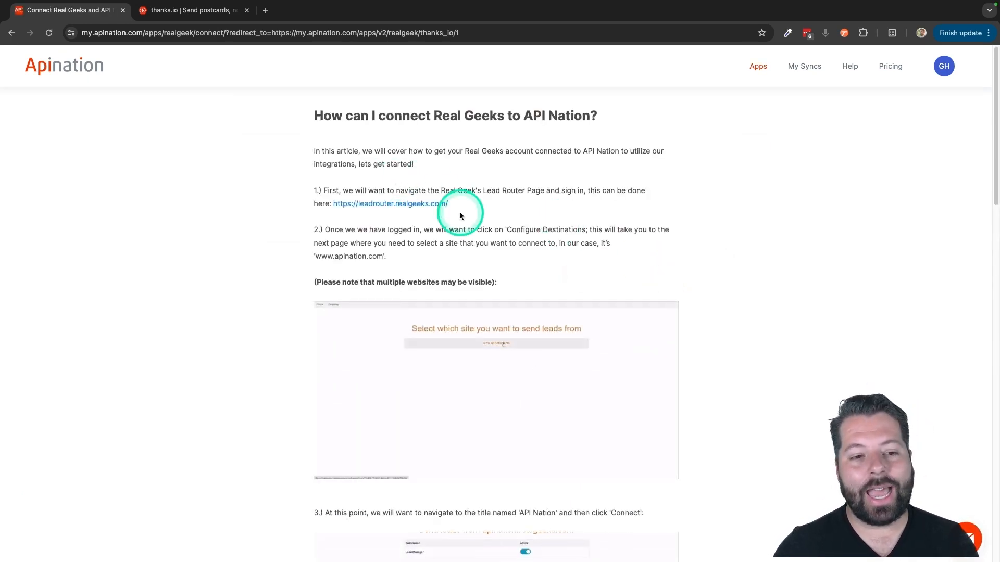
pyautogui.click(363, 207)
pyautogui.click(193, 19)
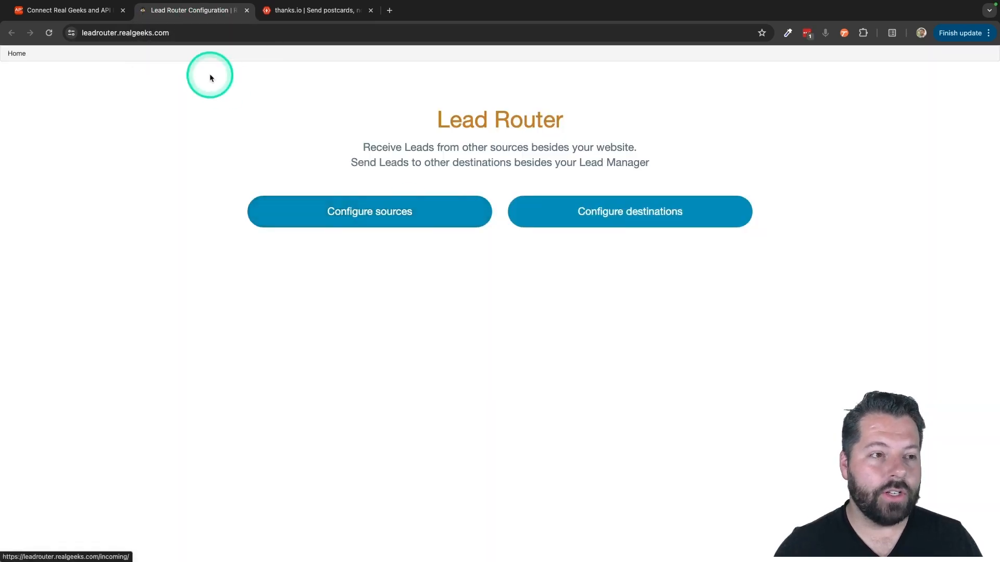
# Step: Following the connection instructions, open the Lead Router destinations for apination.realgeeks.com and start a new API Nation connection
pyautogui.click(67, 9)
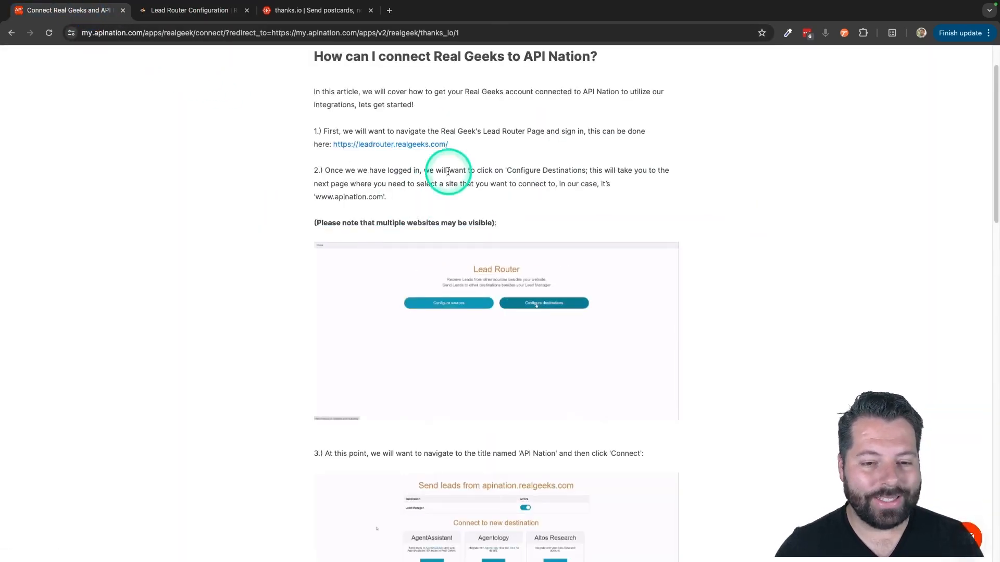
pyautogui.scroll(-2, 423, 216)
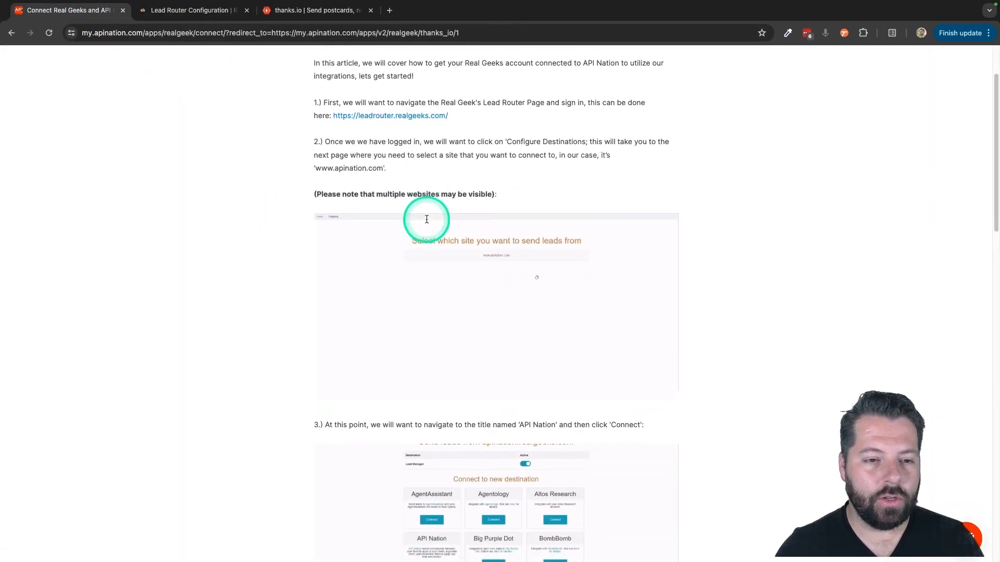
pyautogui.click(213, 12)
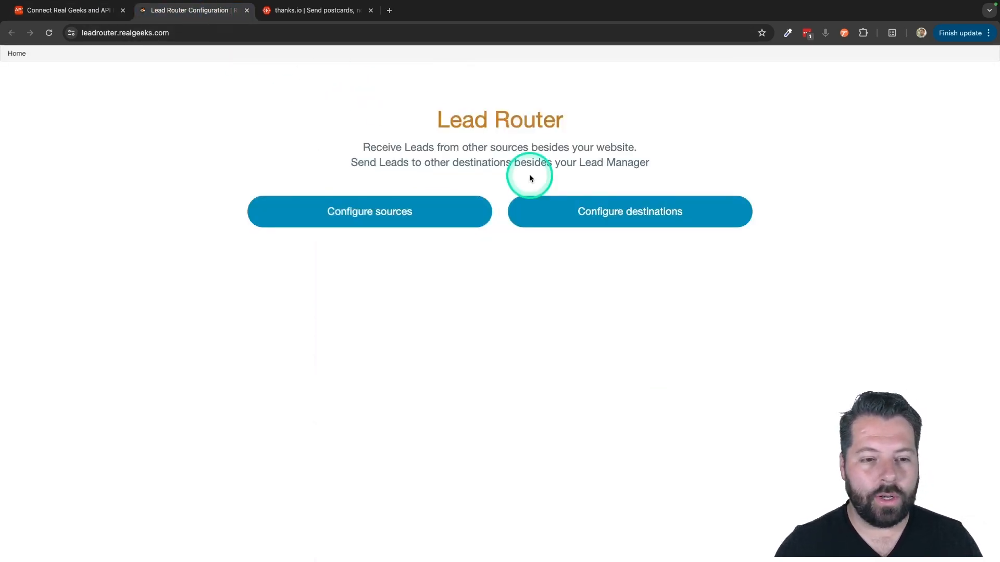
pyautogui.click(628, 215)
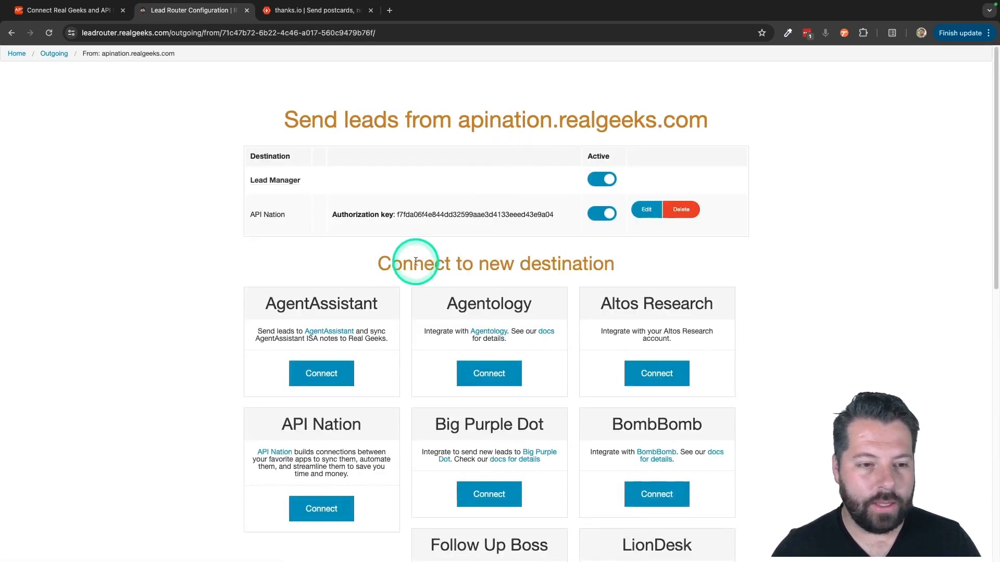
pyautogui.scroll(-5, 509, 250)
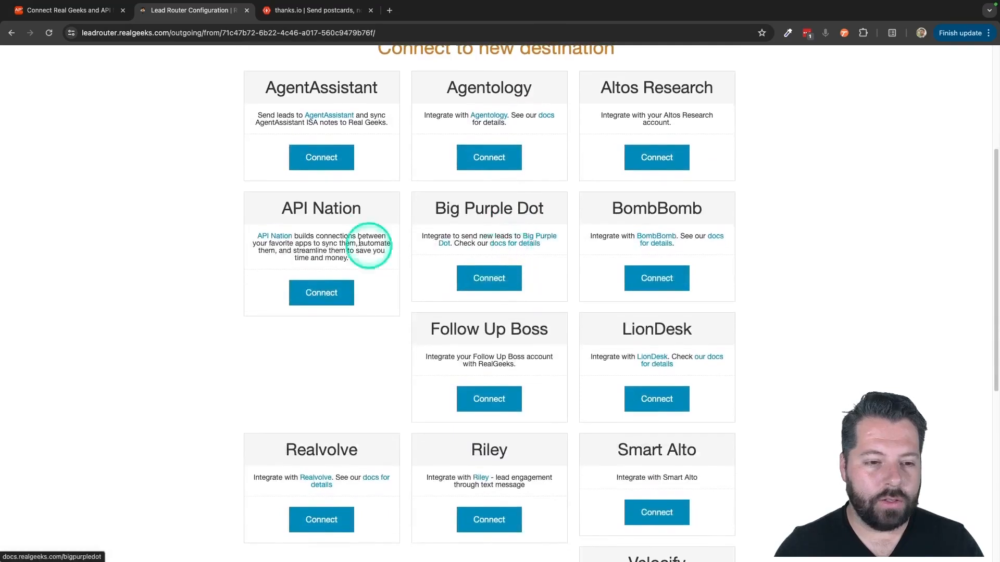
pyautogui.click(321, 294)
pyautogui.click(314, 323)
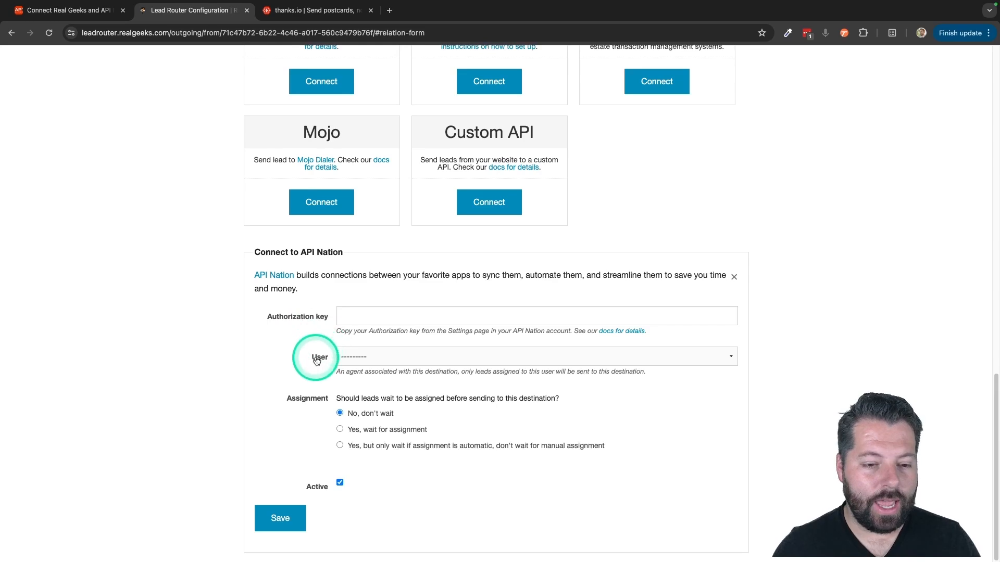
# Step: Copy the authorization key from step 4 of the API Nation instructions into the Authorization key field of the Lead Router connection form
pyautogui.click(81, 20)
pyautogui.scroll(-5, 260, 185)
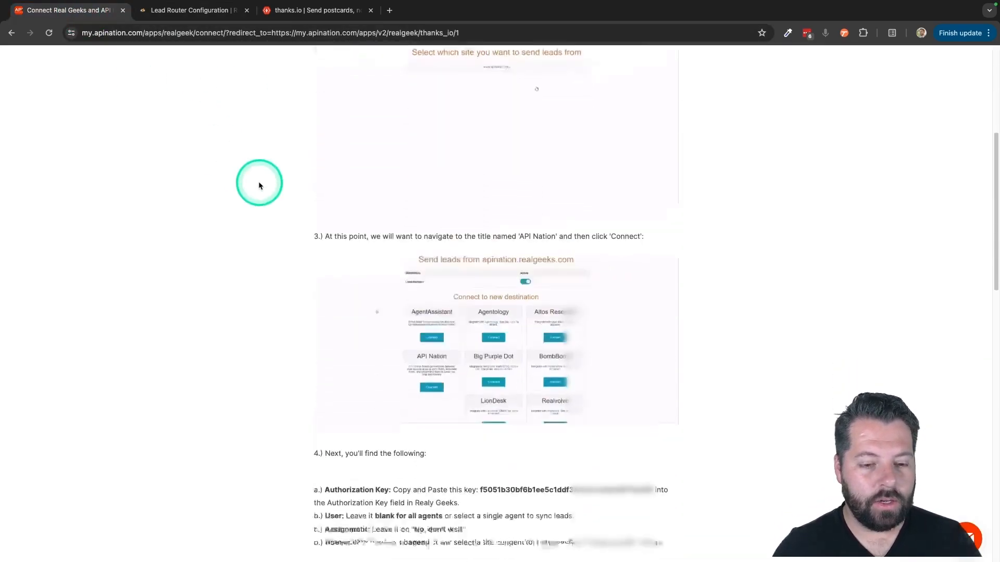
pyautogui.scroll(-5, 259, 185)
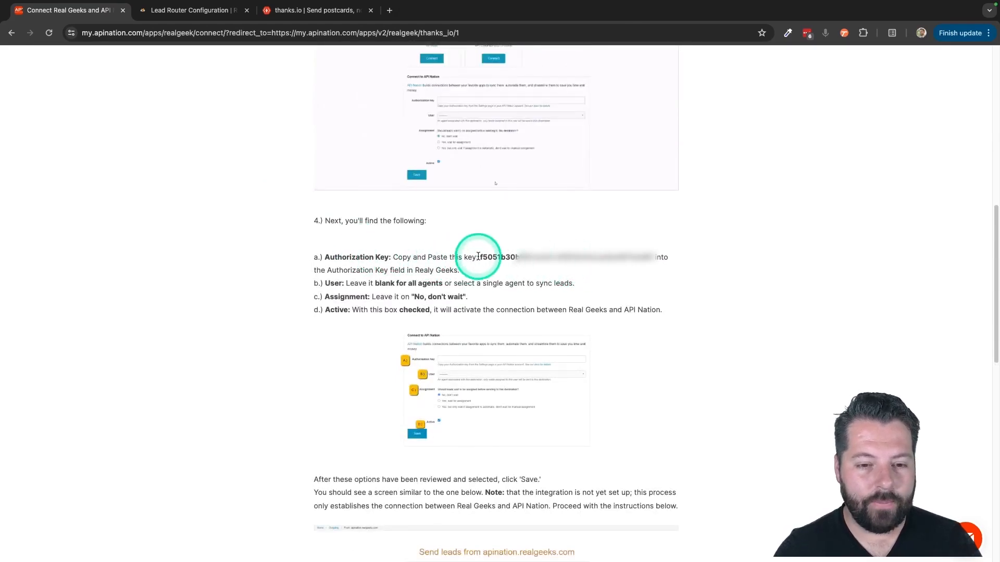
pyautogui.moveTo(478, 257); pyautogui.dragTo(657, 257)
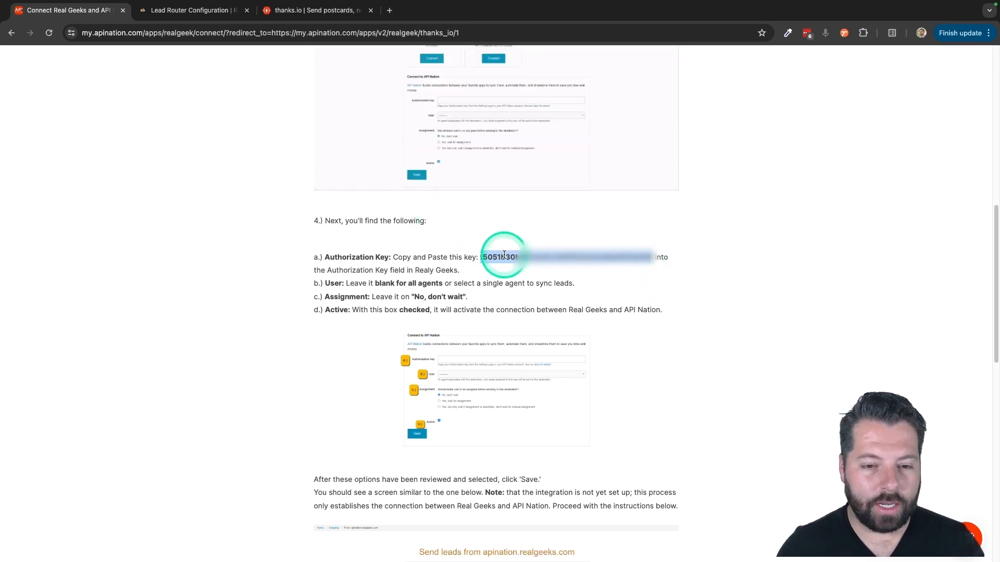
pyautogui.click(190, 9)
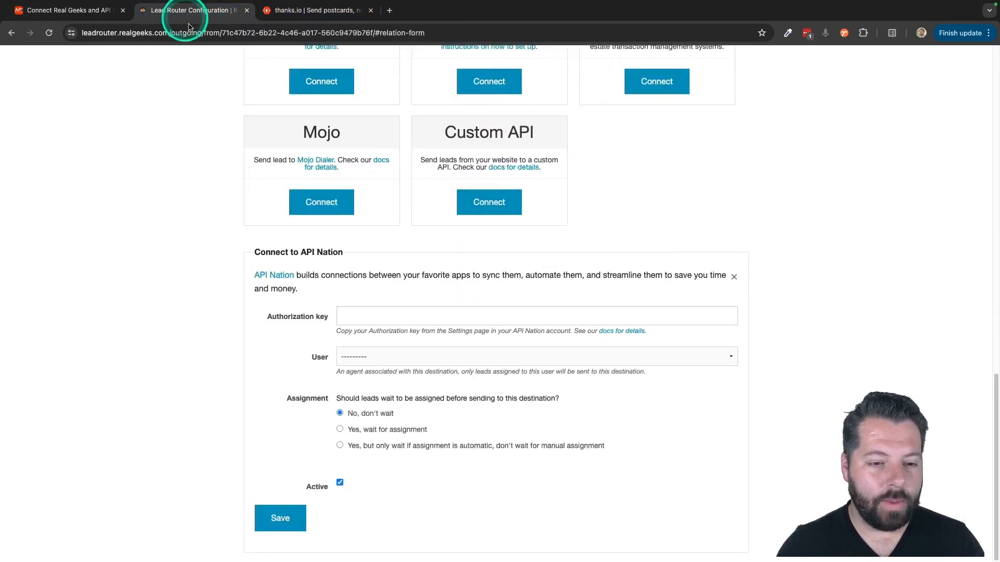
pyautogui.click(419, 311)
pyautogui.press('super+v')
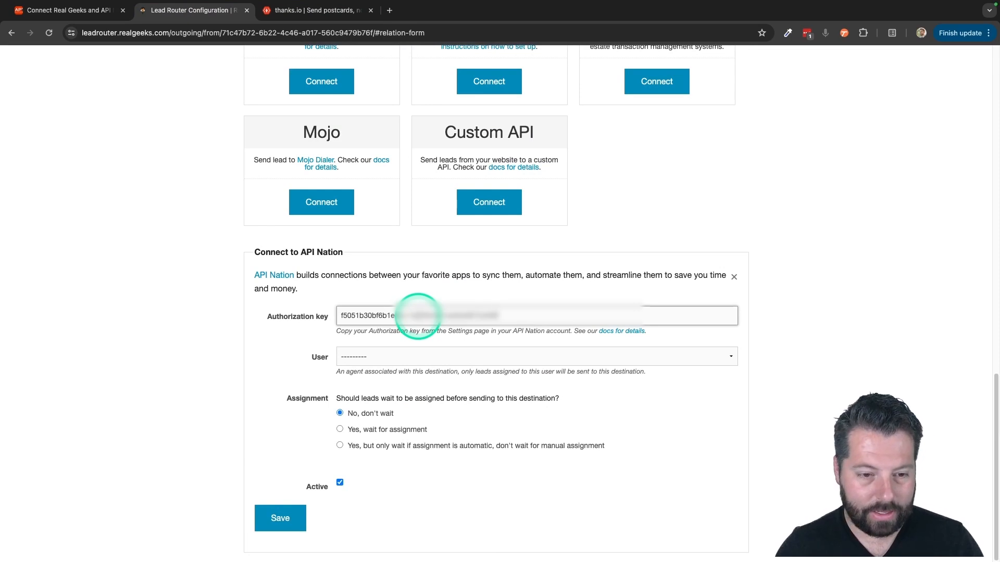
# Step: Select the second listed agent as the user for the API Nation destination and save the connection
pyautogui.click(447, 359)
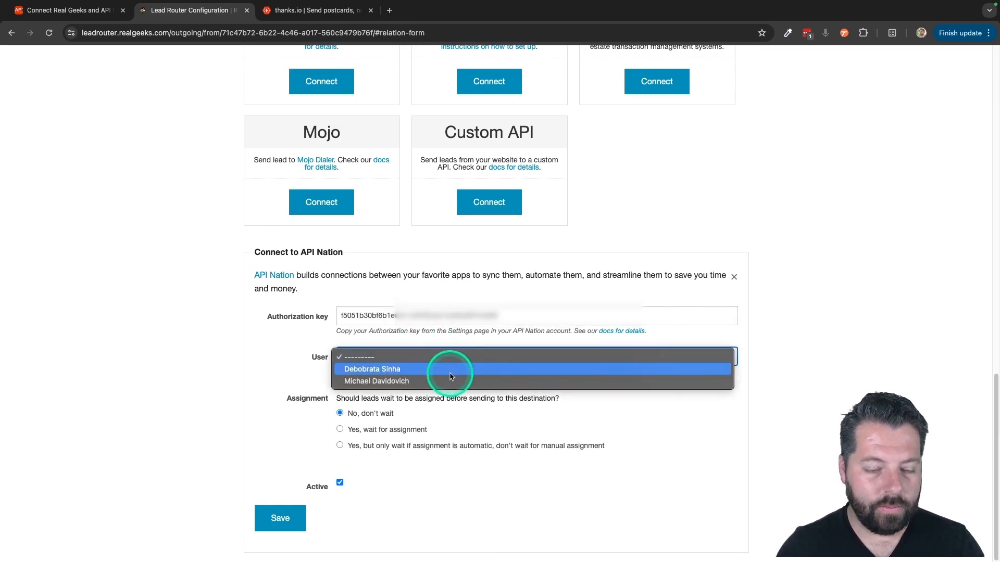
pyautogui.click(450, 382)
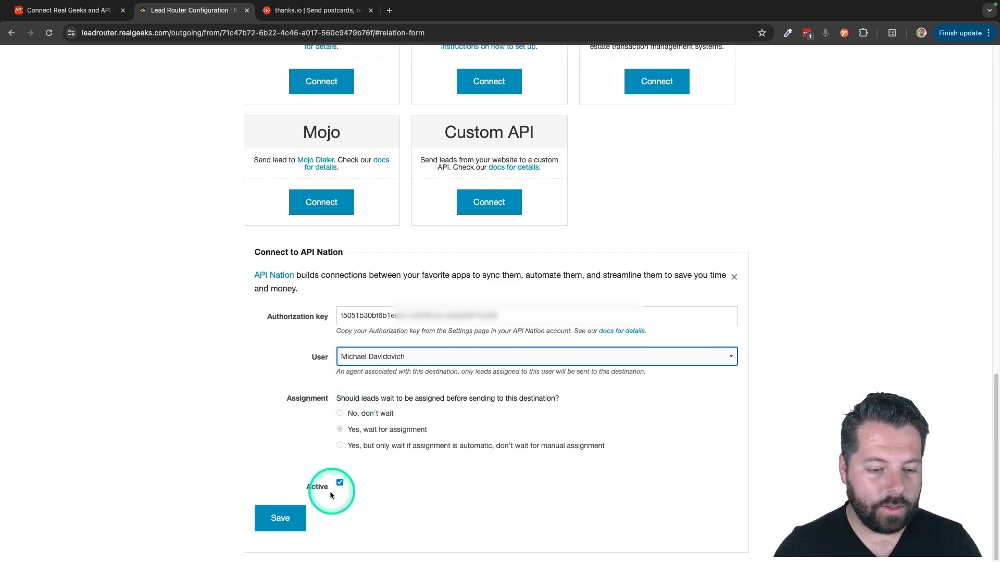
pyautogui.click(284, 512)
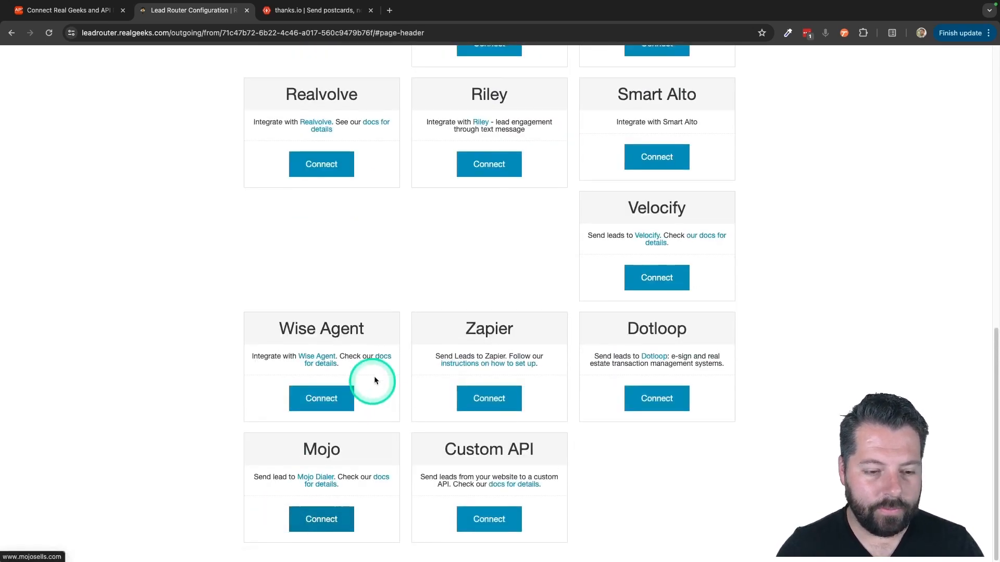
# Step: Return to the API Nation connection instructions and test the Real Geeks connection
pyautogui.scroll(8, 436, 303)
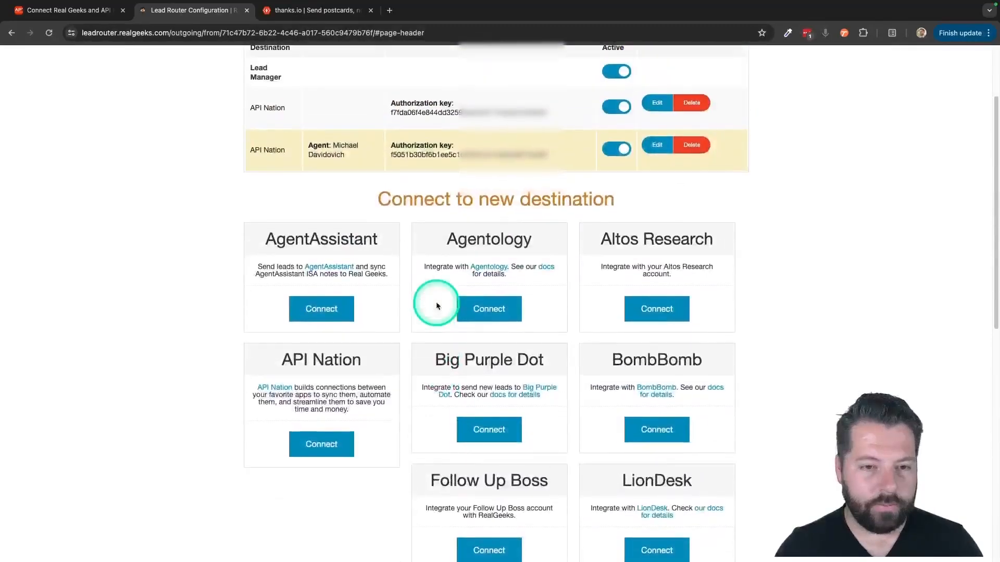
pyautogui.scroll(2, 436, 306)
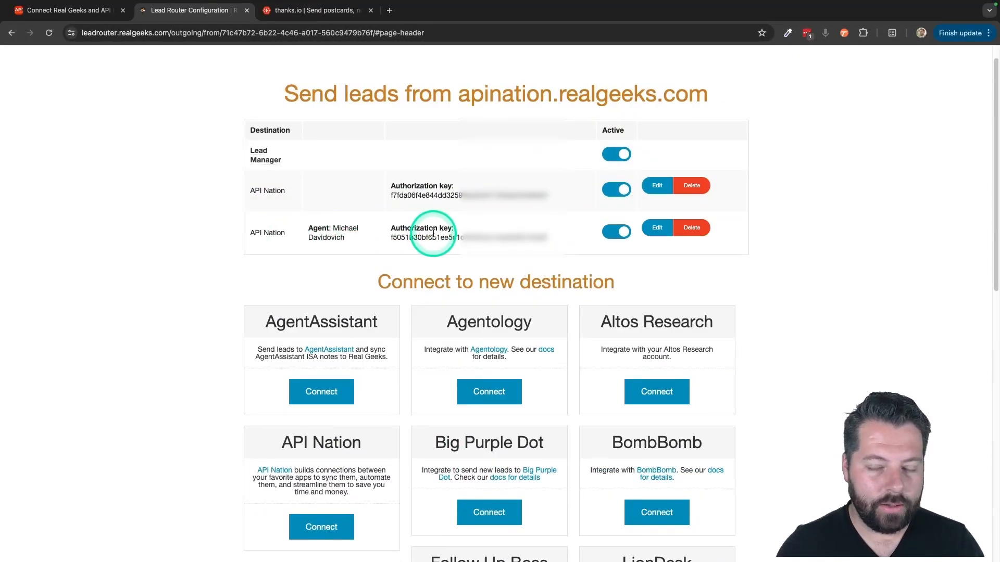
pyautogui.click(66, 10)
pyautogui.click(277, 228)
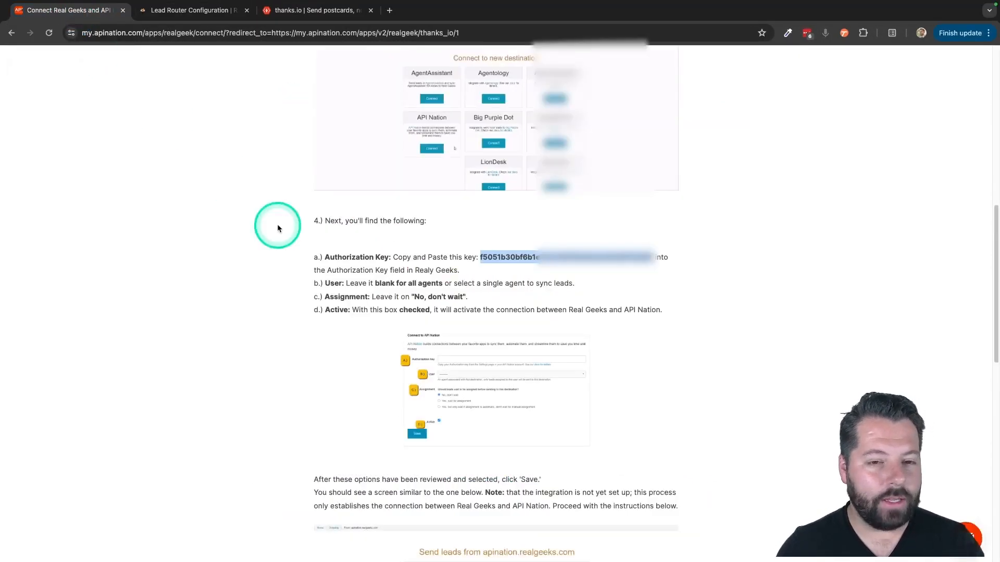
pyautogui.click(357, 320)
pyautogui.scroll(-4, 357, 319)
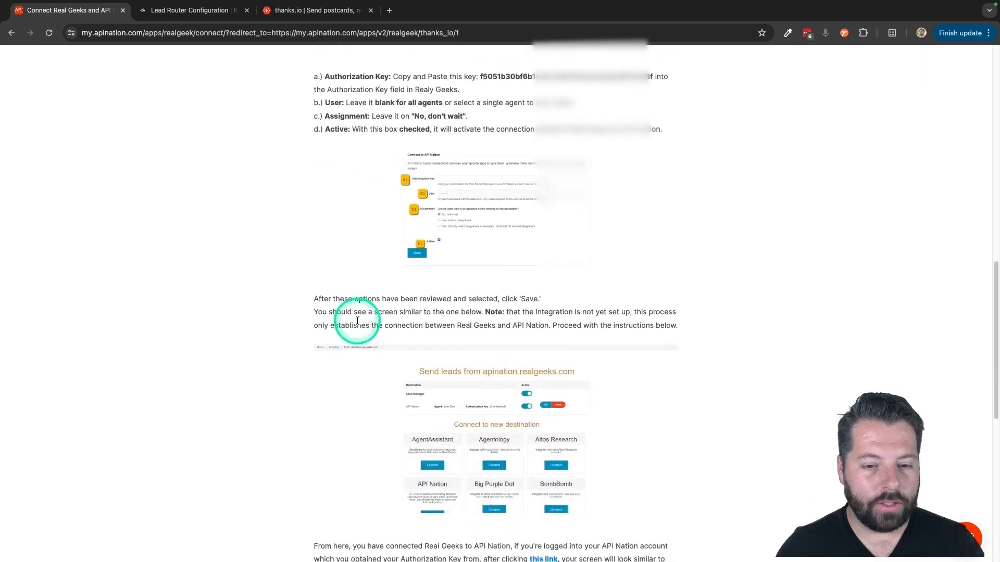
pyautogui.scroll(-8, 357, 319)
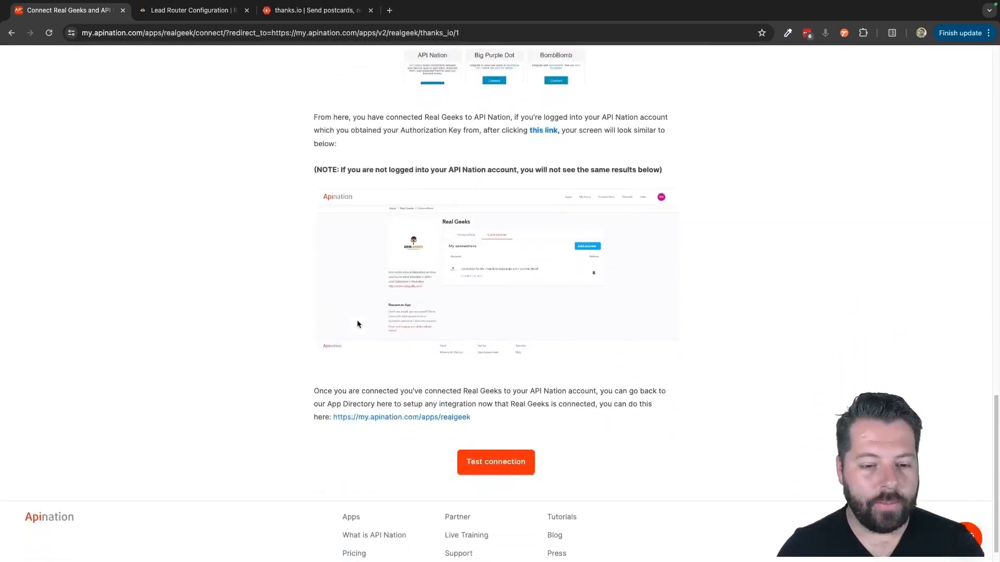
pyautogui.click(504, 443)
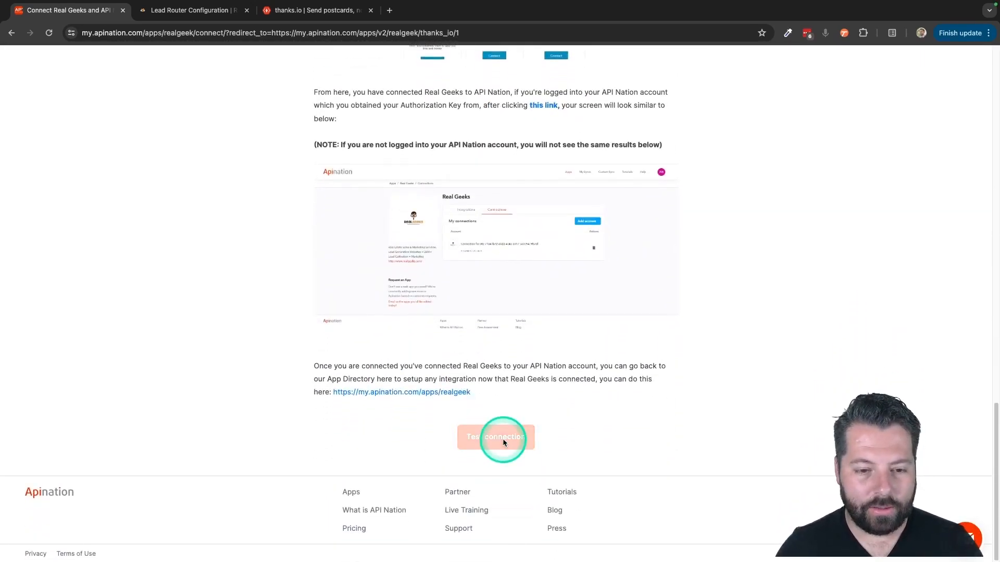
pyautogui.click(415, 468)
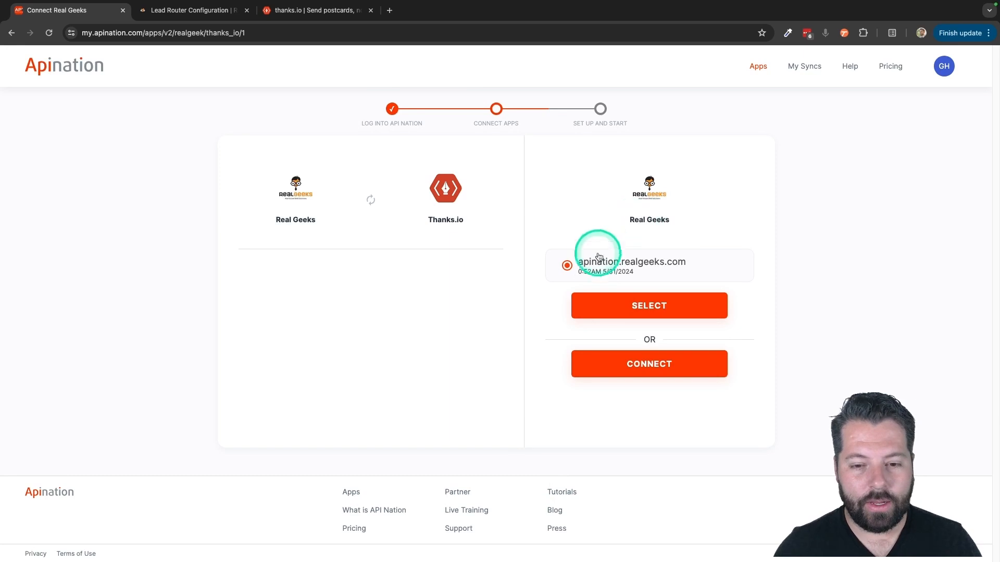
# Step: Select the apination.realgeeks.com account for Real Geeks, and connect and select the Thanks.io account
pyautogui.click(648, 306)
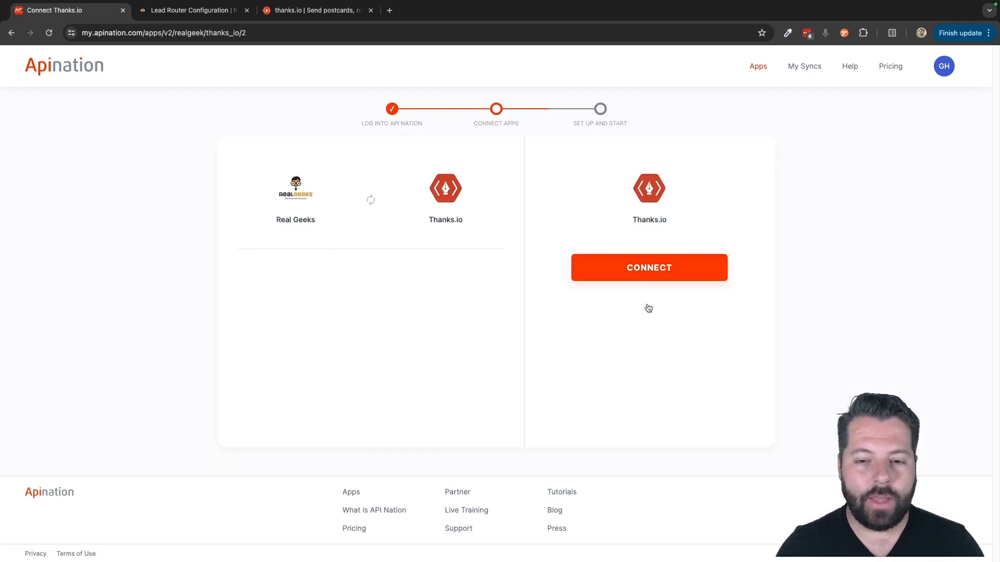
pyautogui.click(635, 269)
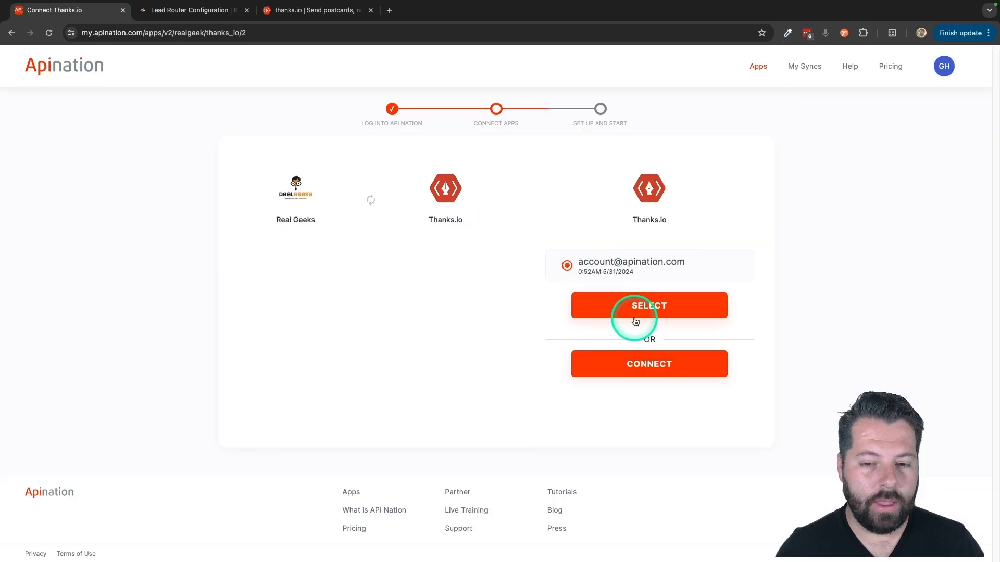
pyautogui.click(641, 302)
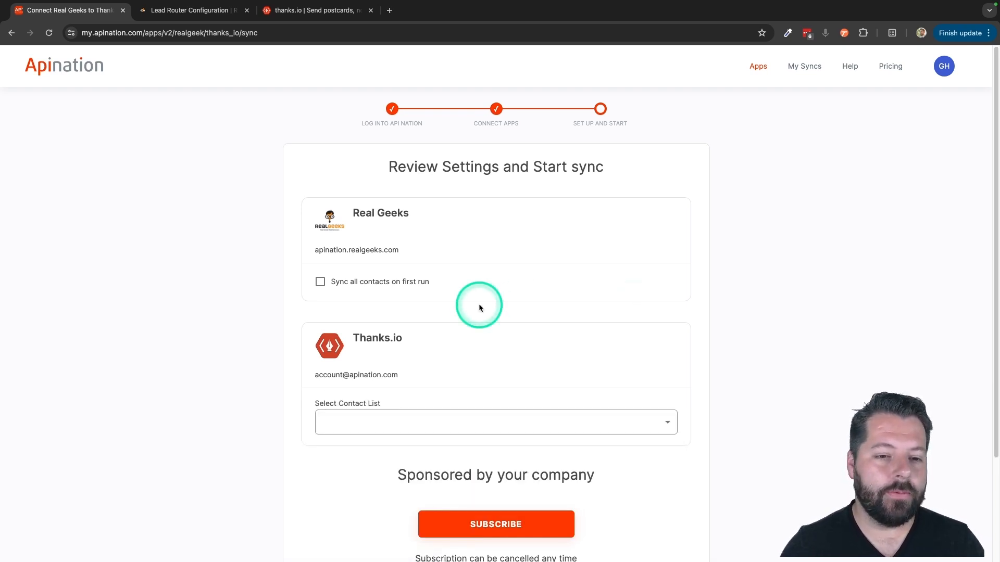
# Step: Enable Sync all contacts on first run for Real Geeks in the sync settings
pyautogui.scroll(-1, 489, 346)
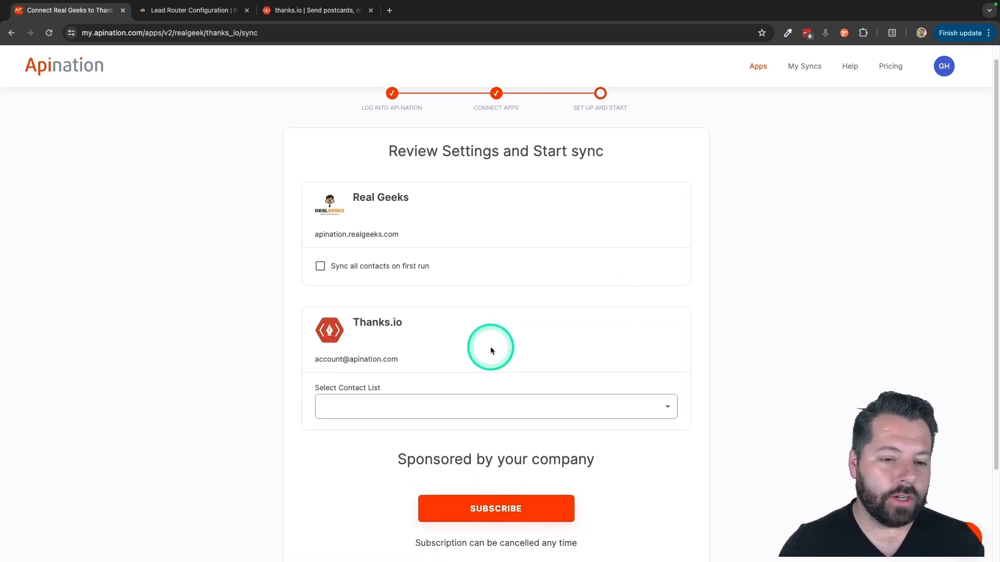
pyautogui.scroll(-2, 491, 350)
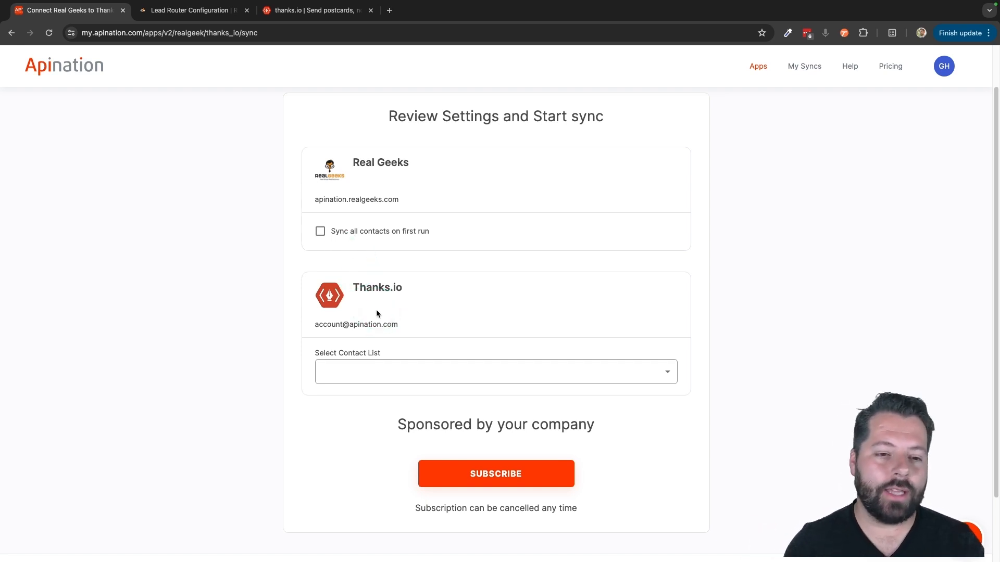
pyautogui.click(320, 232)
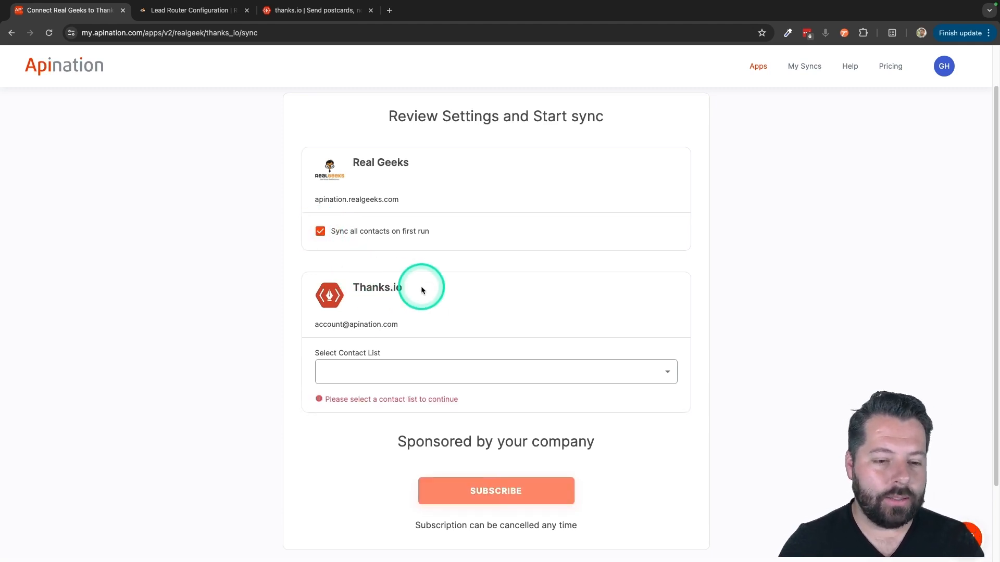
# Step: Create a new Thanks.io contact list named "Real Geeks Contacts" for the sync and subscribe
pyautogui.scroll(-2, 422, 289)
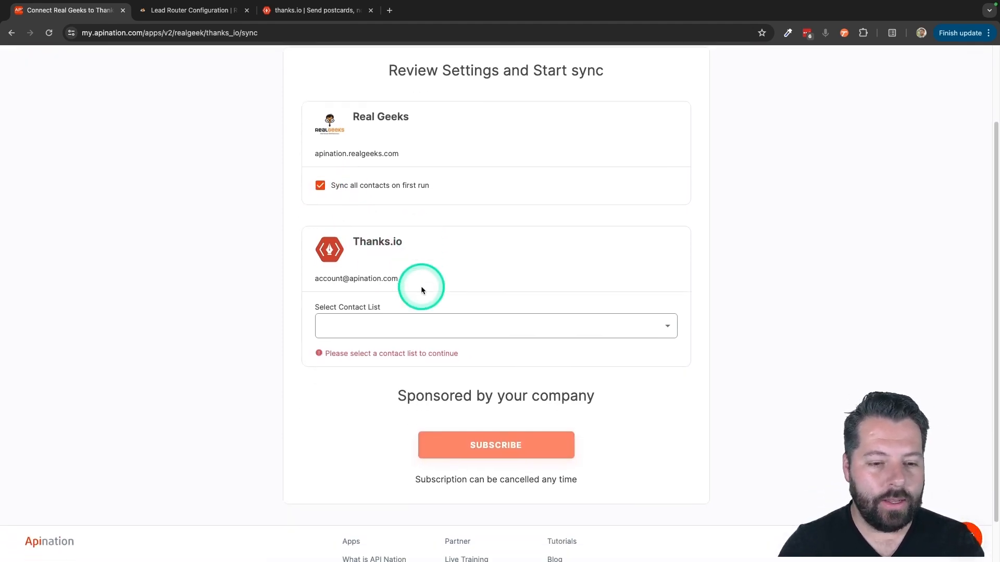
pyautogui.click(421, 327)
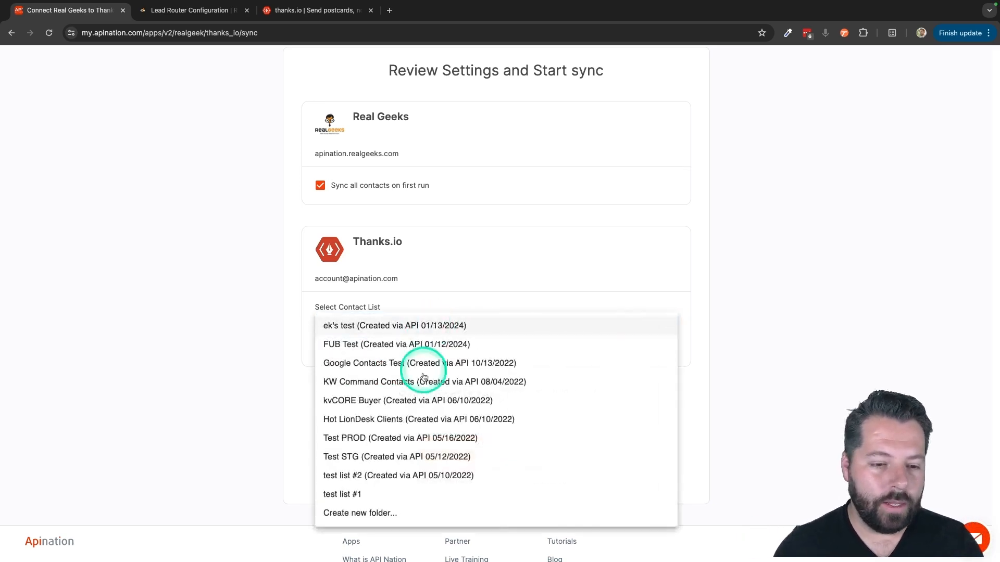
pyautogui.click(381, 521)
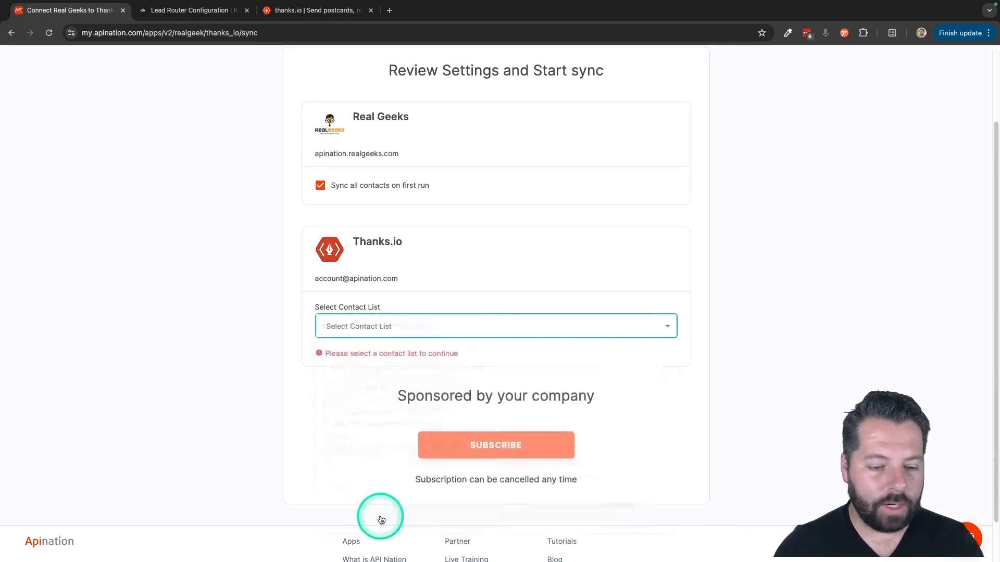
pyautogui.click(404, 325)
pyautogui.write('Real')
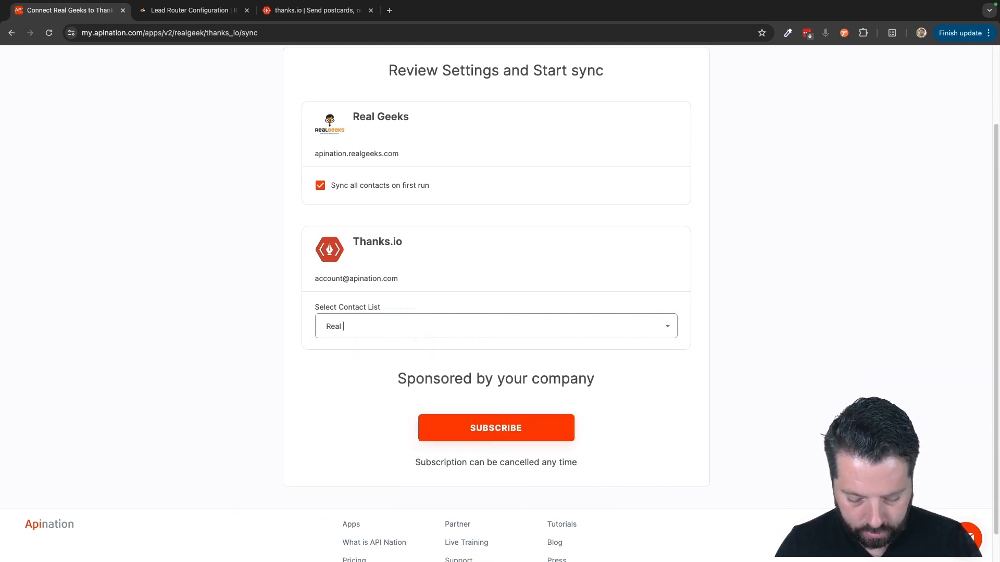
pyautogui.write(' Geeks Contact')
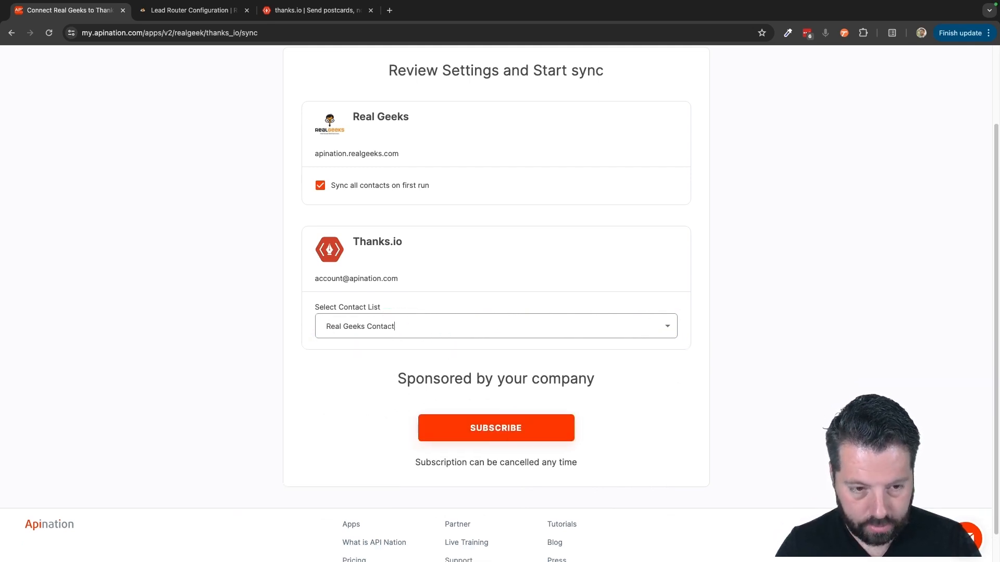
pyautogui.write('s')
pyautogui.click(523, 429)
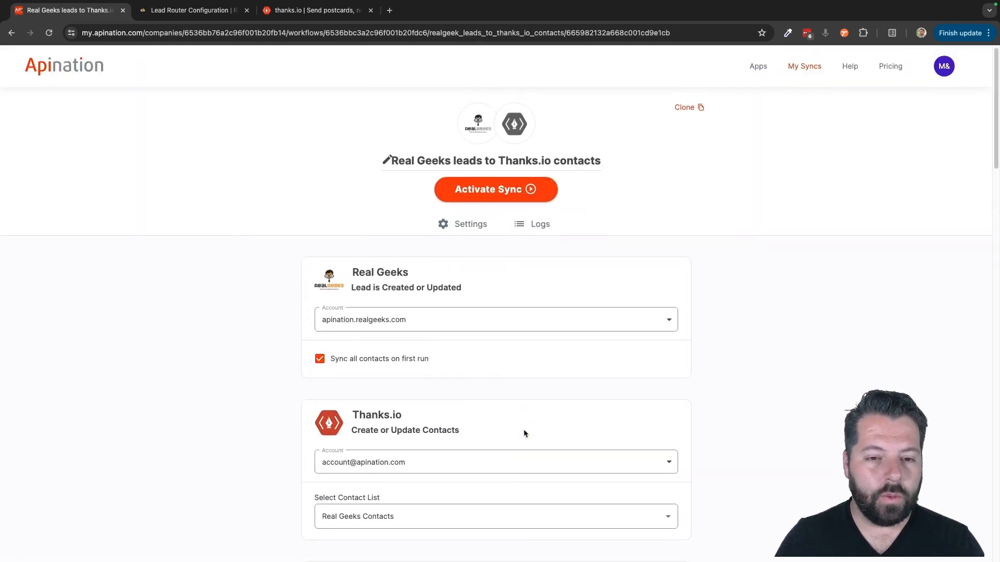
# Step: Filter the sync to leads whose Tags contain "thanks"
pyautogui.scroll(-3, 524, 433)
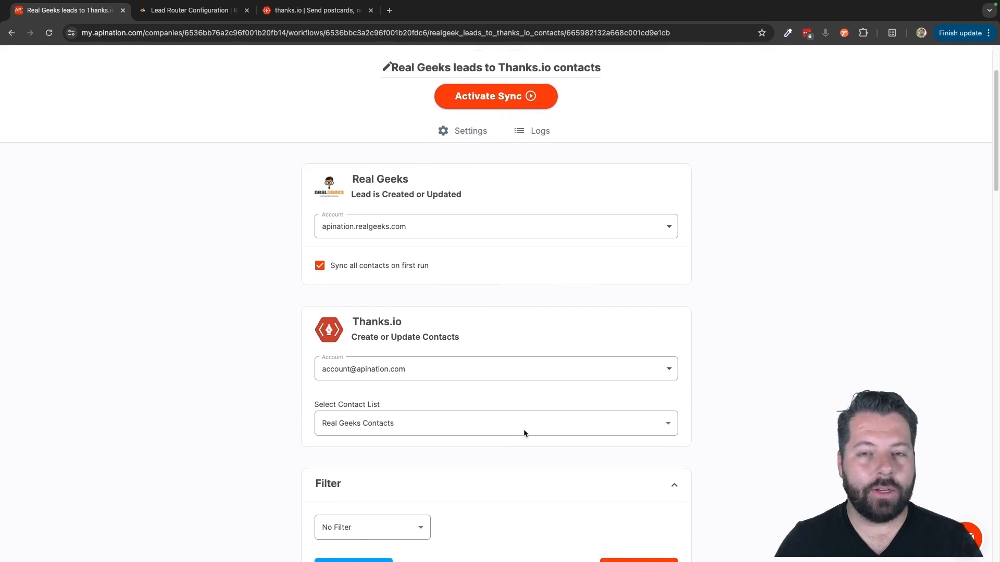
pyautogui.scroll(-3, 523, 433)
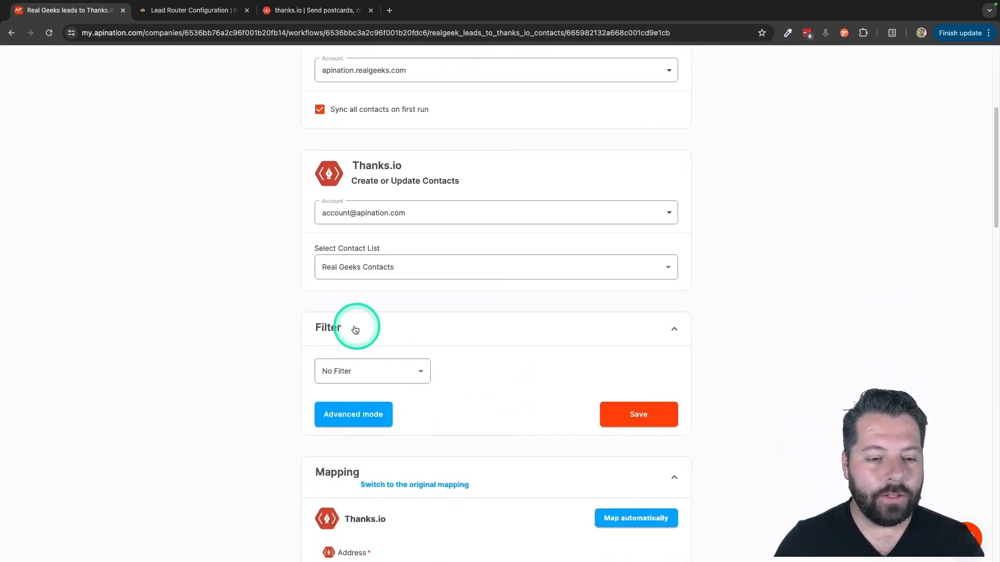
pyautogui.scroll(-1, 464, 384)
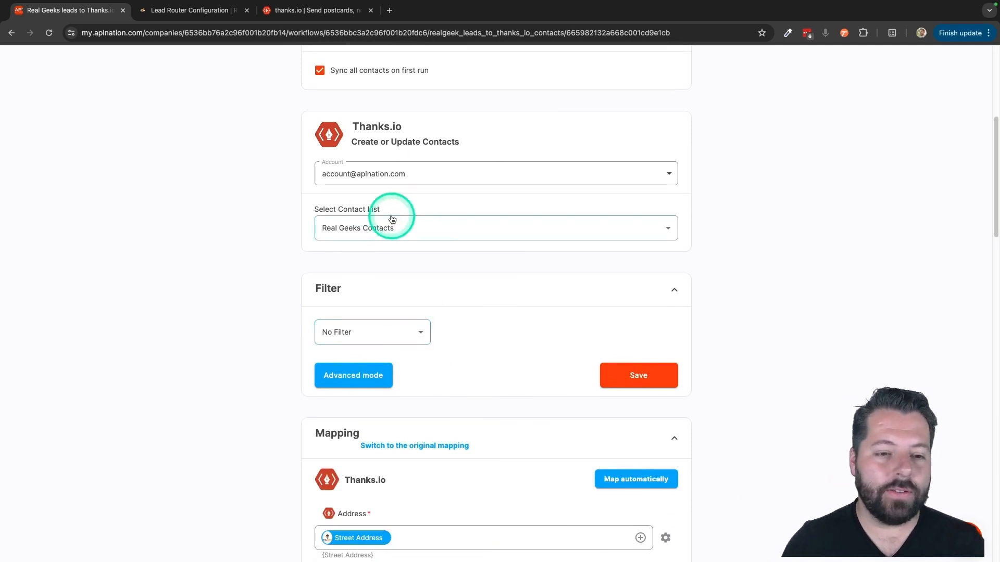
pyautogui.click(418, 333)
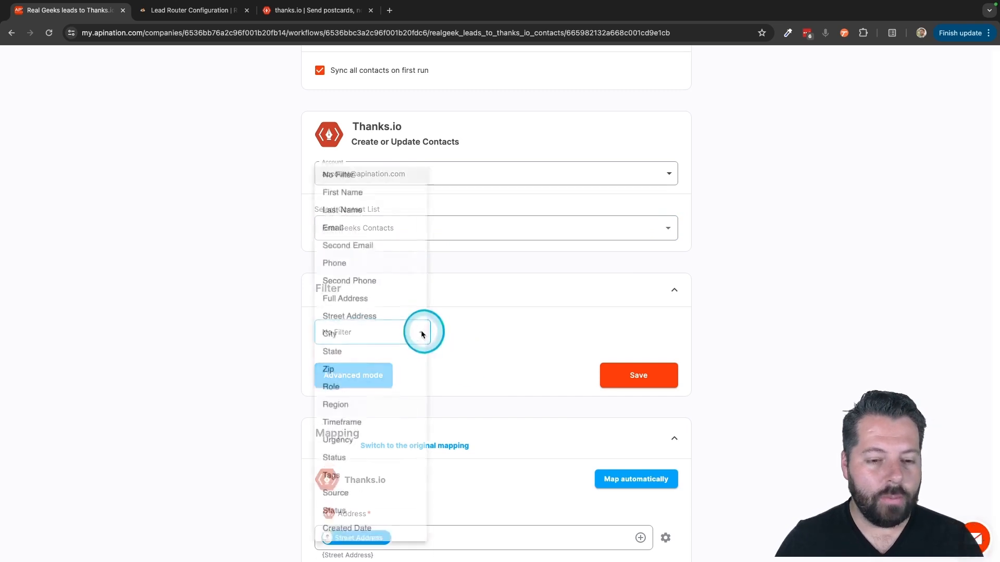
pyautogui.click(331, 483)
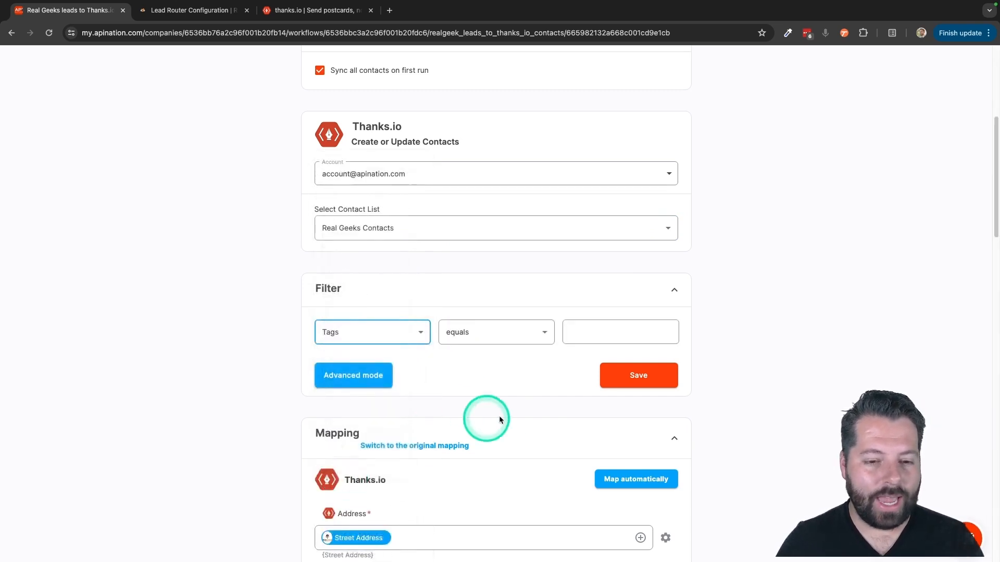
pyautogui.click(540, 333)
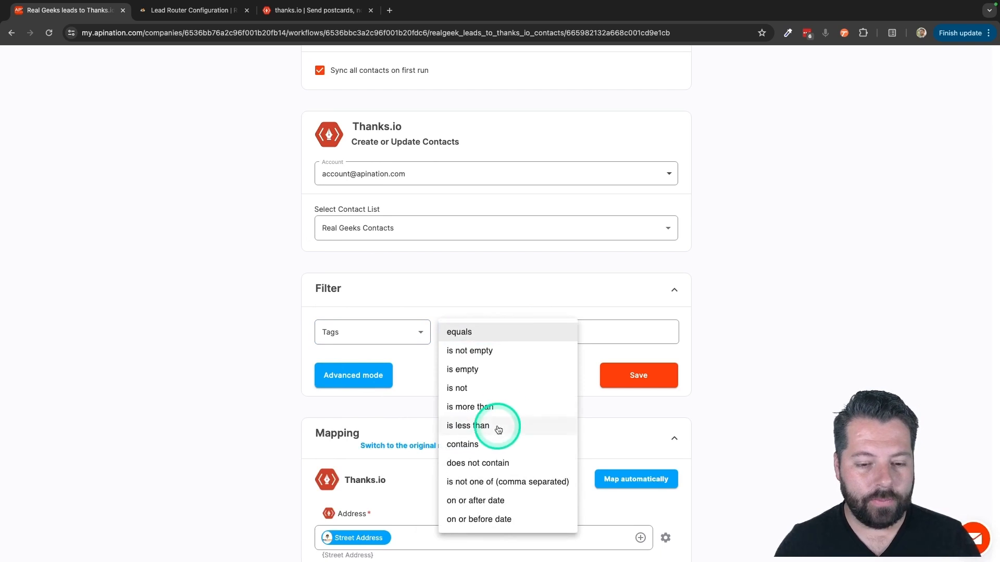
pyautogui.click(489, 440)
pyautogui.click(608, 331)
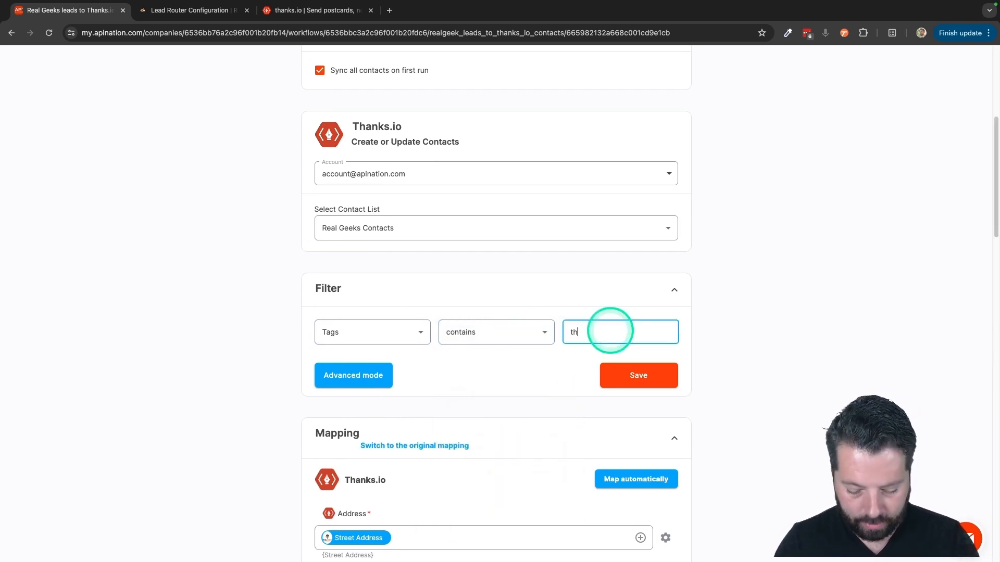
pyautogui.scroll(1, 611, 330)
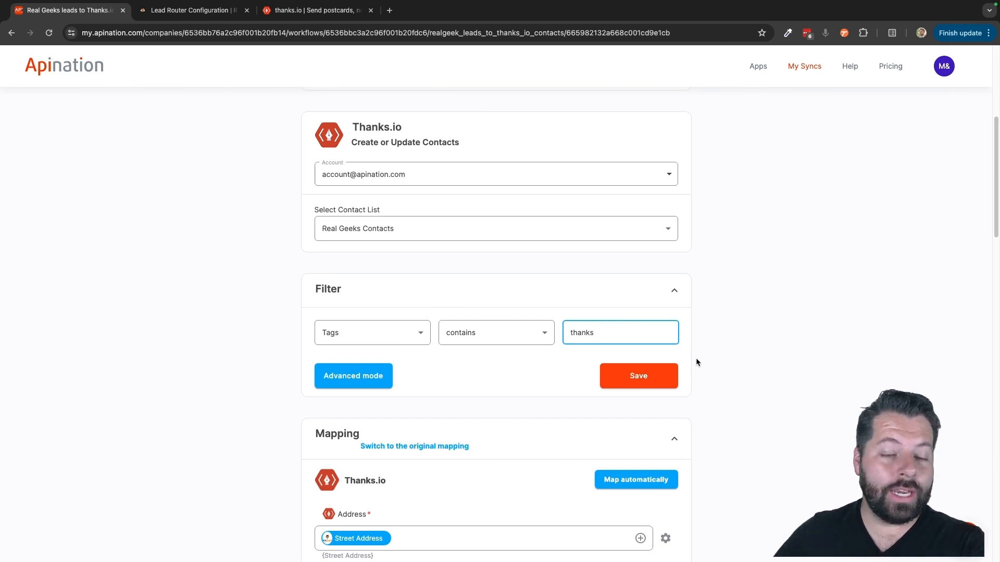
pyautogui.click(395, 228)
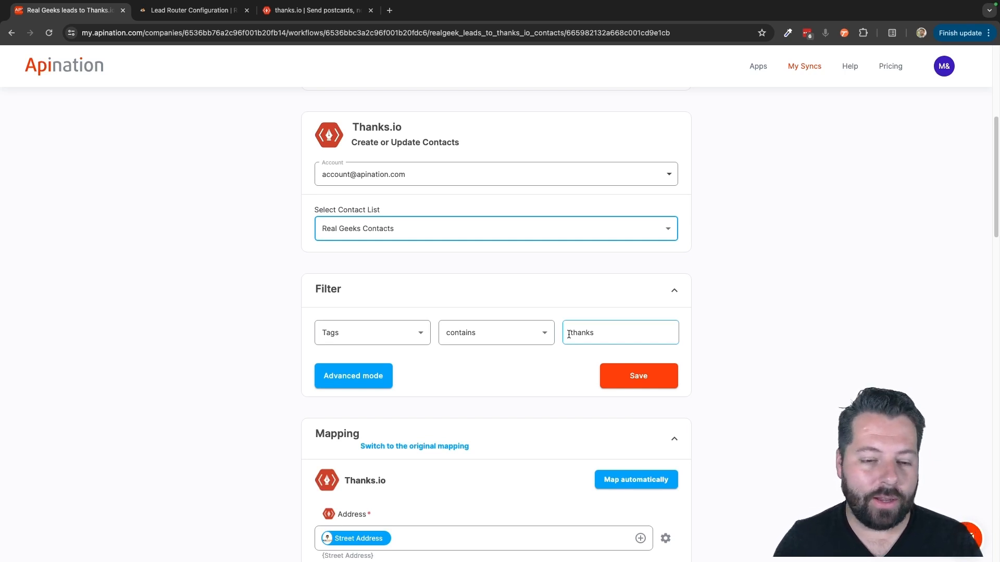
pyautogui.click(482, 326)
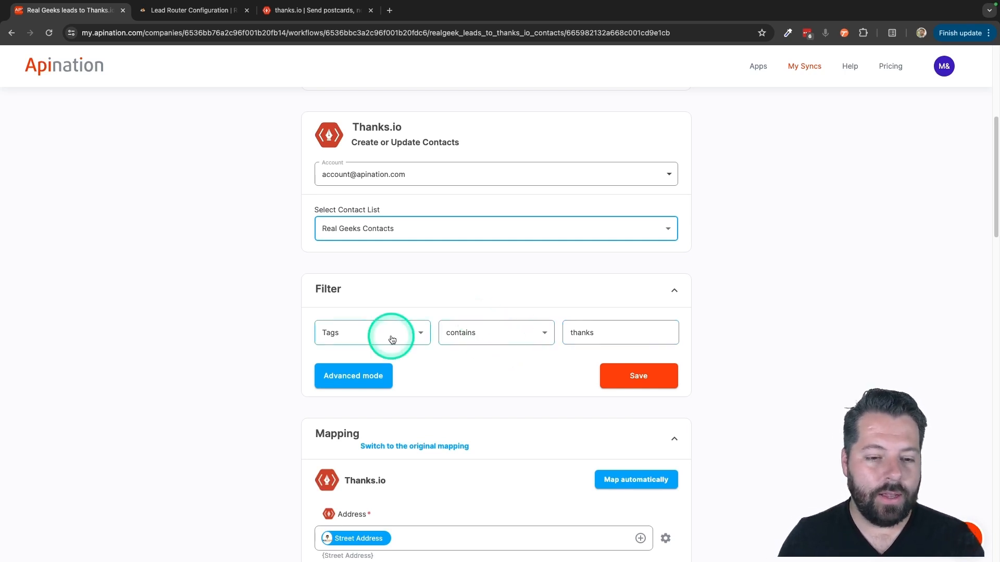
# Step: Set the sync's filter to No Filter and save it
pyautogui.click(422, 334)
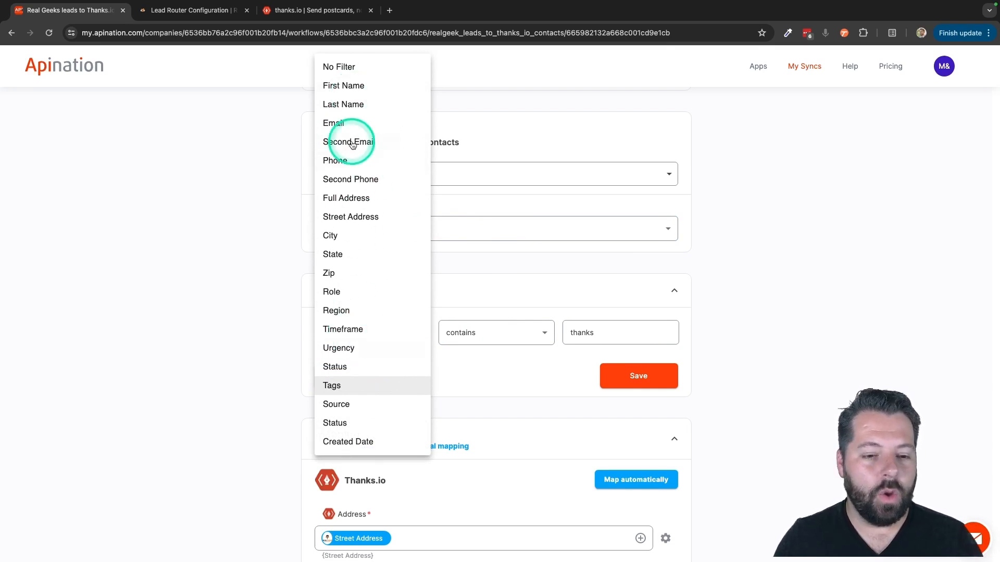
pyautogui.click(463, 377)
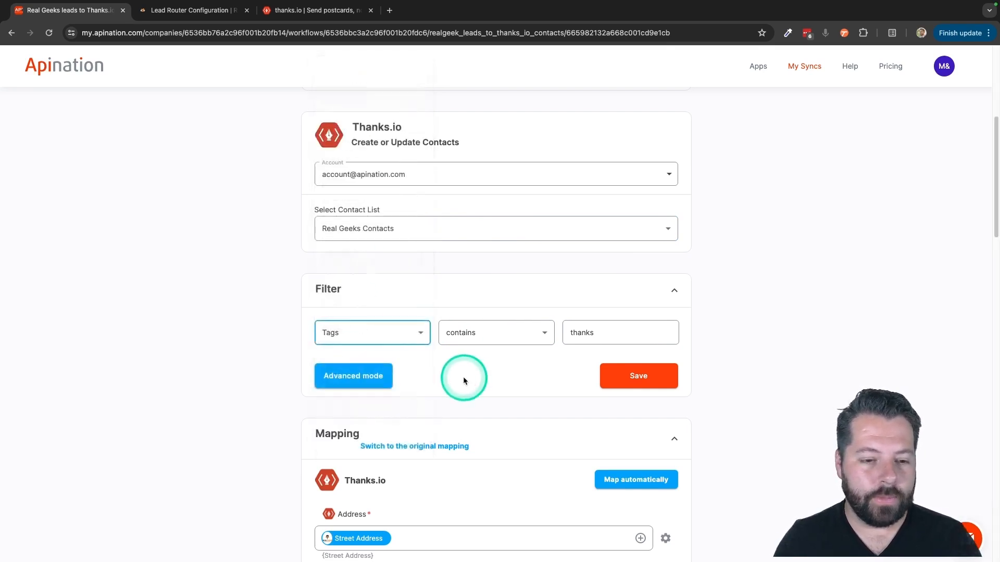
pyautogui.click(423, 335)
pyautogui.click(382, 69)
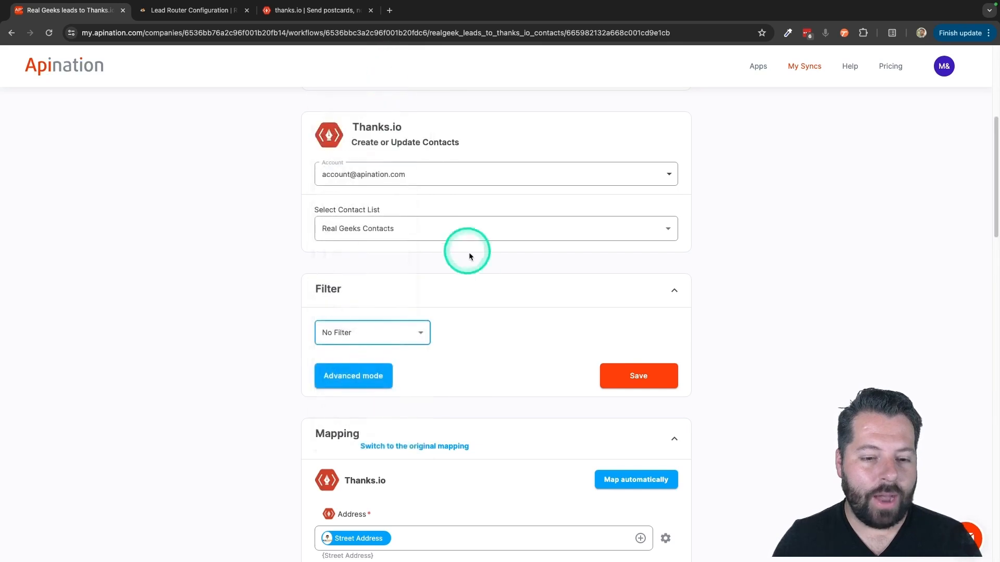
pyautogui.click(646, 383)
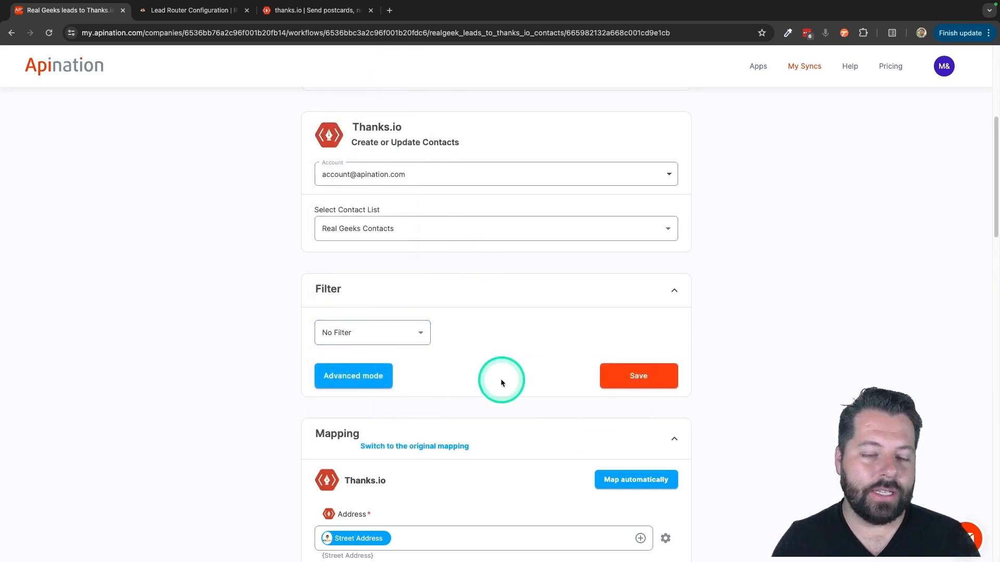
# Step: Review how the Thanks.io contact fields are mapped to Real Geeks fields, from Address through Phone
pyautogui.scroll(-5, 500, 379)
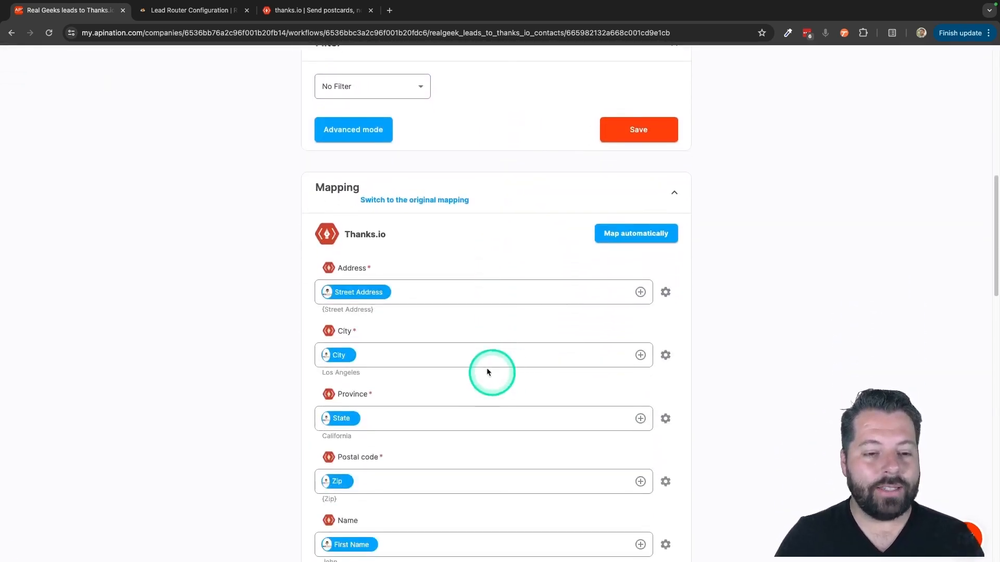
pyautogui.scroll(-2, 487, 307)
pyautogui.click(339, 208)
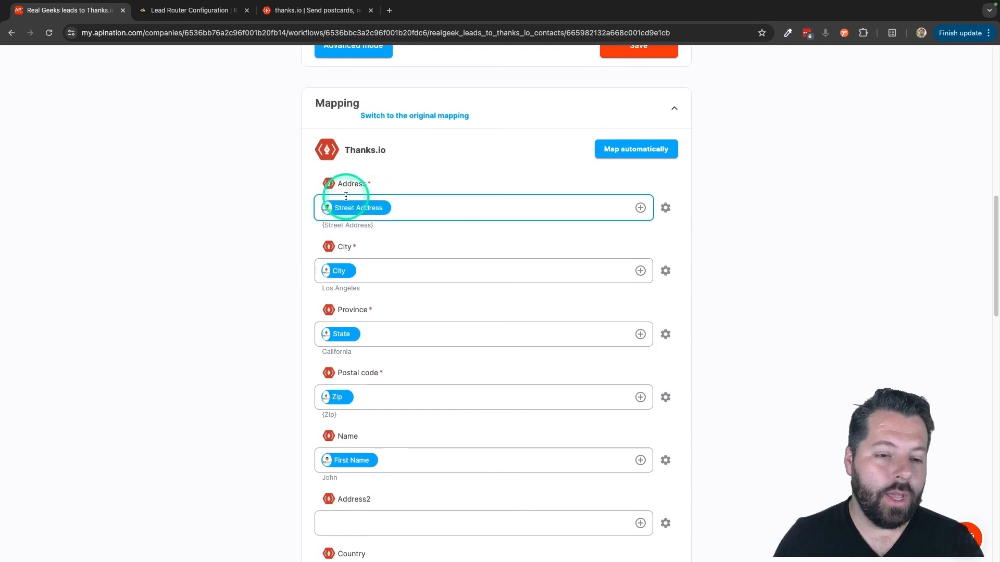
pyautogui.click(340, 183)
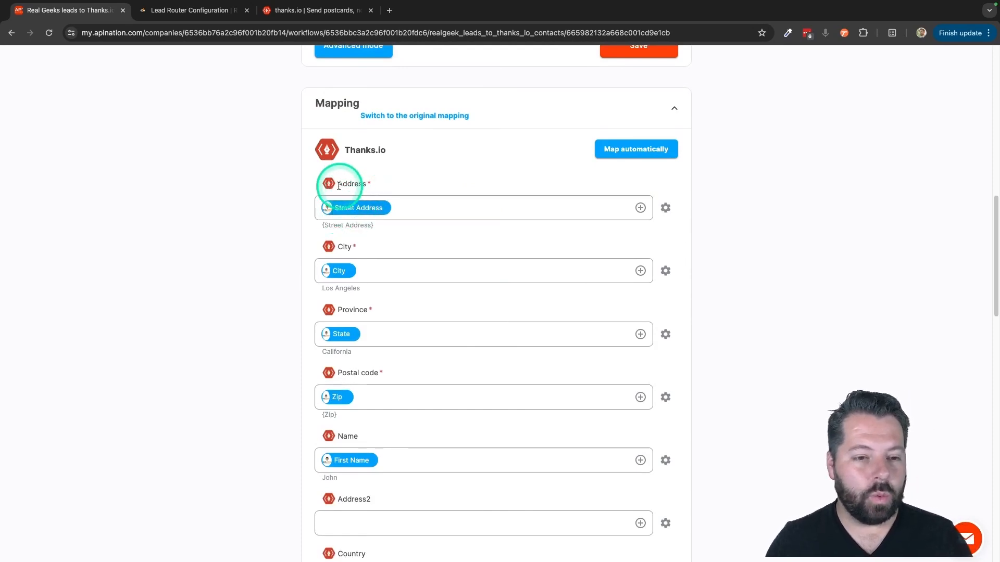
pyautogui.moveTo(336, 184); pyautogui.dragTo(354, 183)
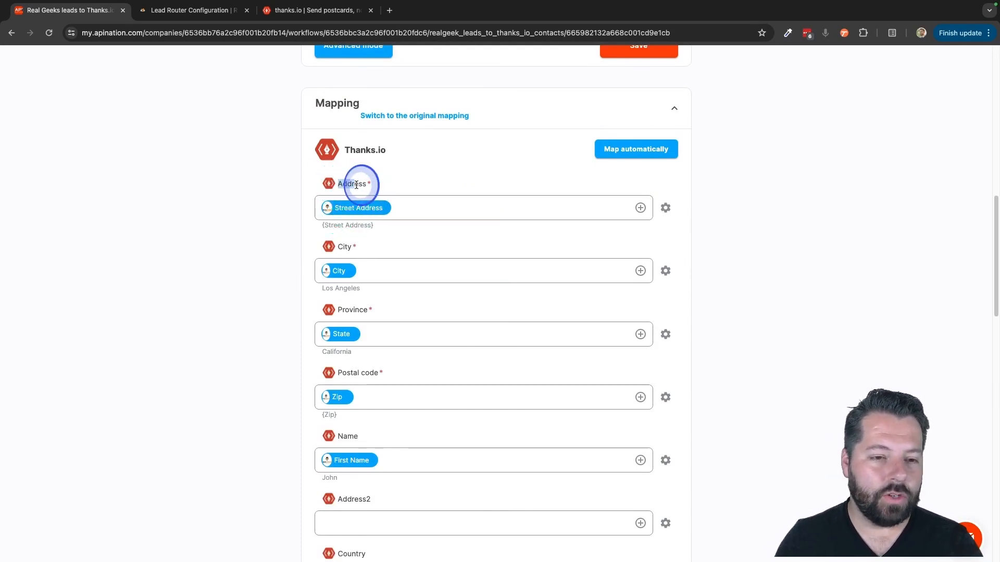
pyautogui.click(354, 216)
pyautogui.click(345, 268)
pyautogui.click(344, 252)
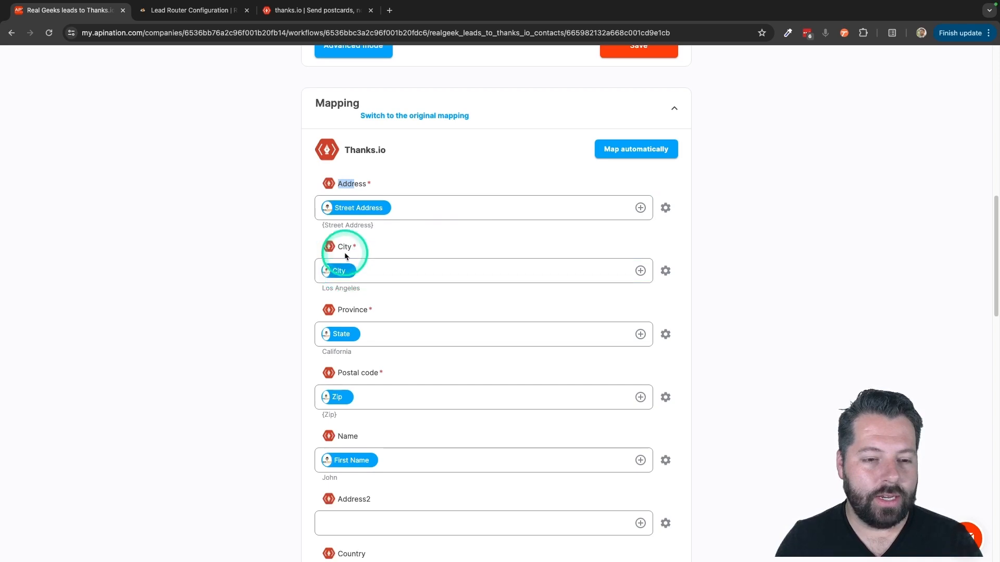
pyautogui.scroll(-3, 364, 313)
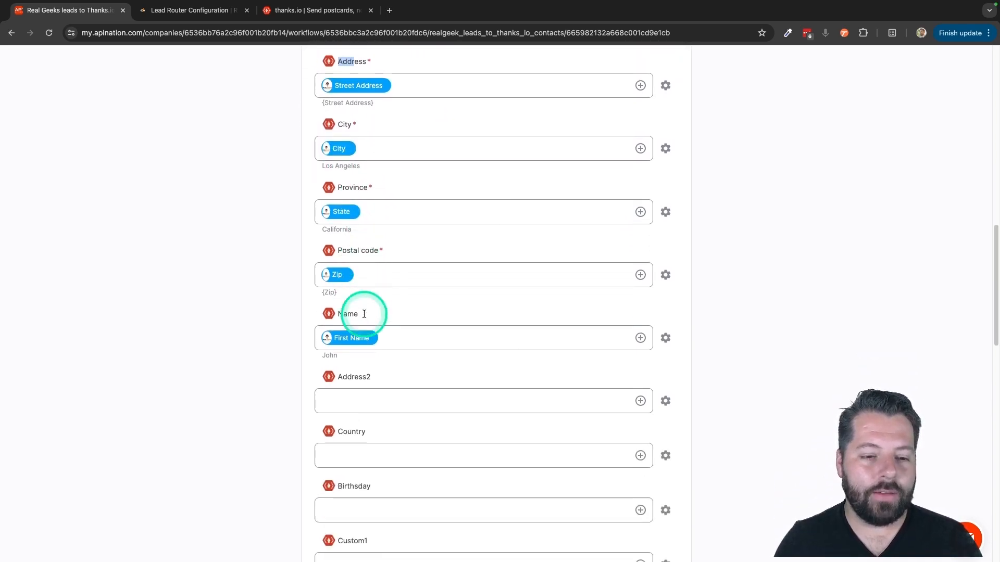
pyautogui.scroll(-3, 364, 313)
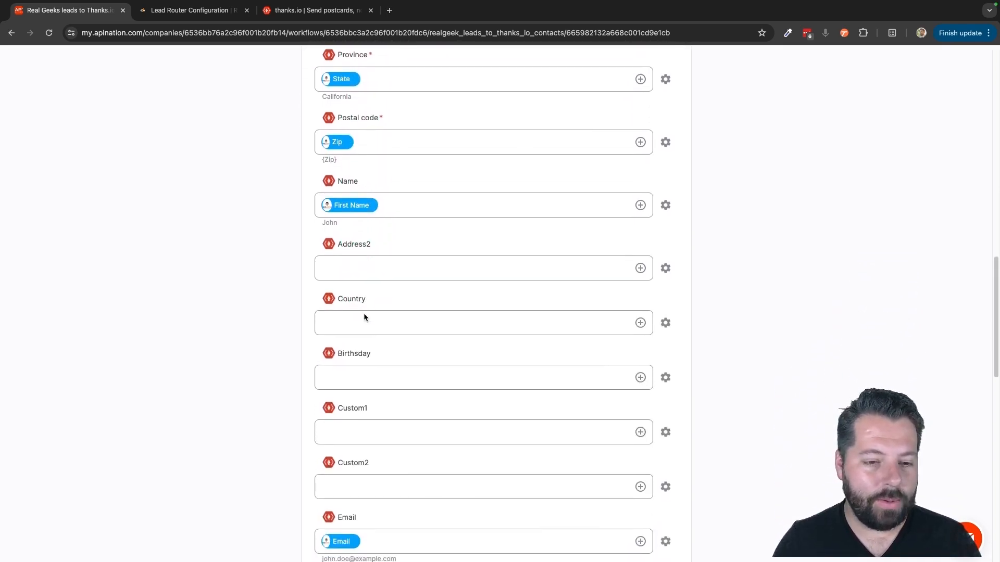
pyautogui.click(367, 169)
pyautogui.click(419, 237)
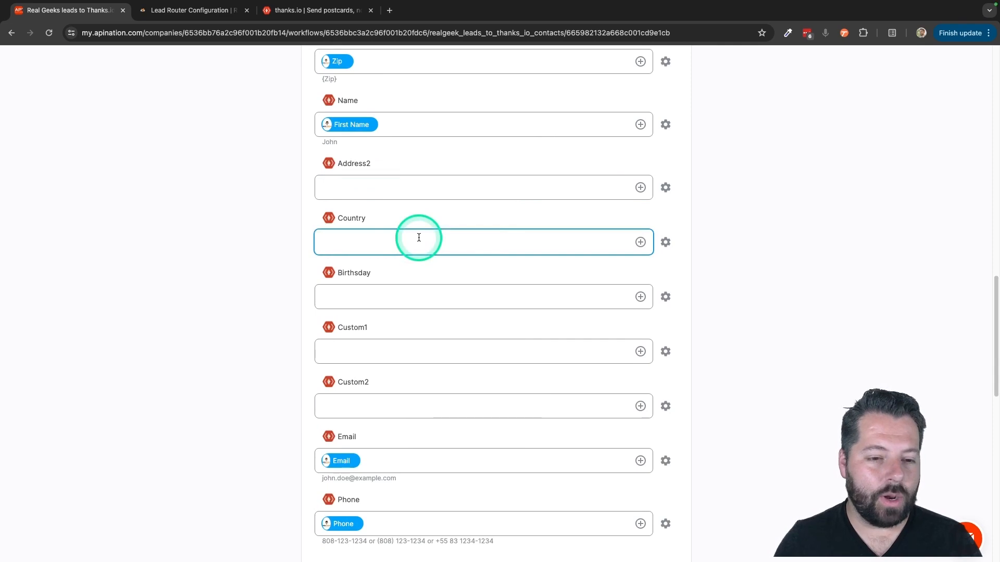
pyautogui.click(437, 303)
pyautogui.scroll(-2, 437, 304)
pyautogui.click(438, 305)
pyautogui.scroll(1, 438, 305)
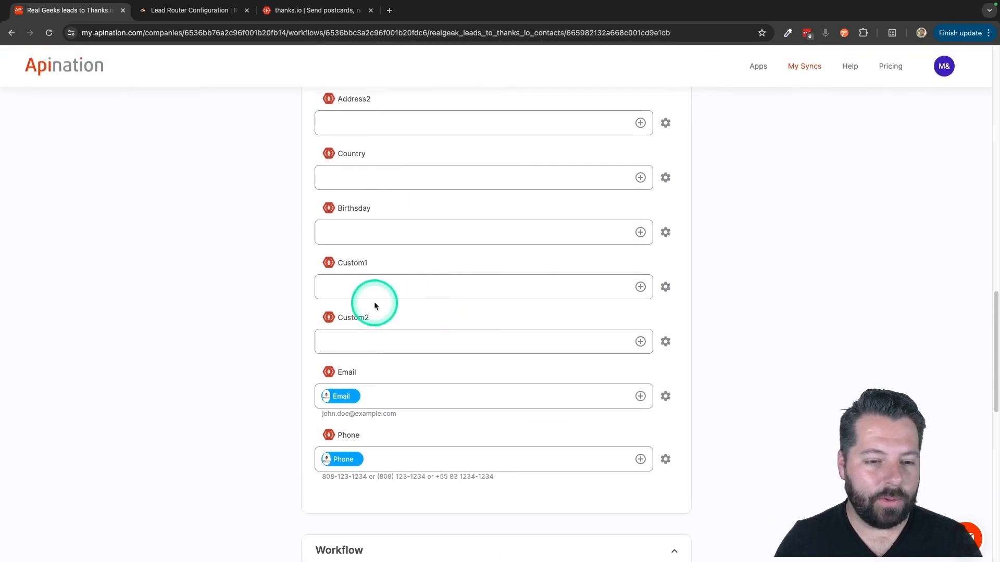
# Step: Map the Thanks.io Custom1 field to the Real Geeks Role field
pyautogui.moveTo(334, 264); pyautogui.dragTo(388, 266)
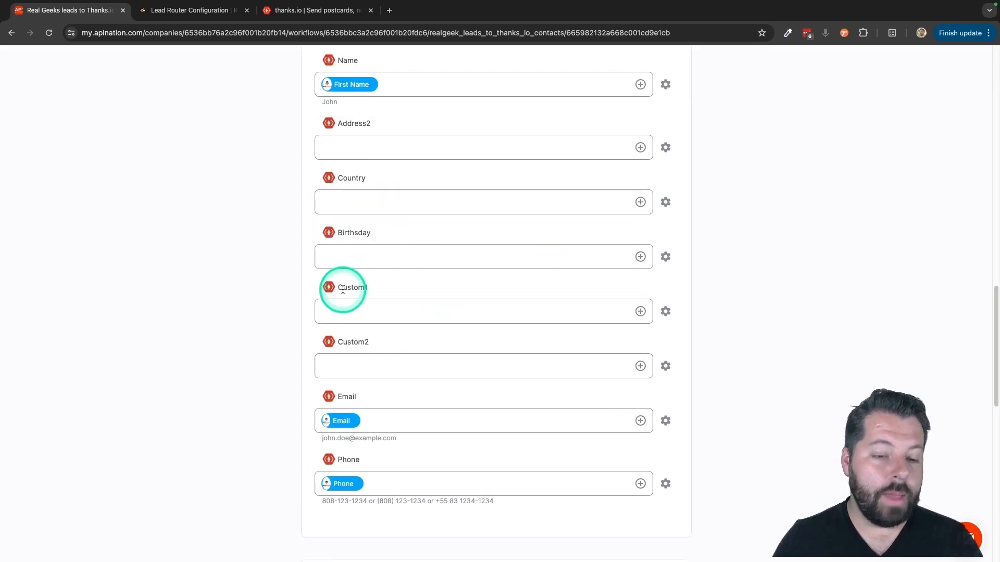
pyautogui.click(641, 311)
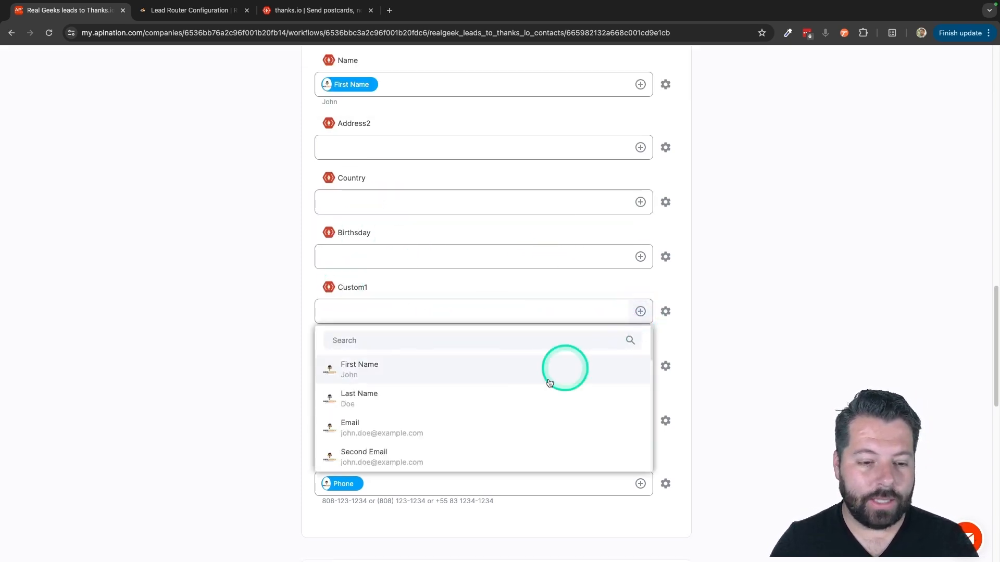
pyautogui.click(472, 339)
pyautogui.write('rol')
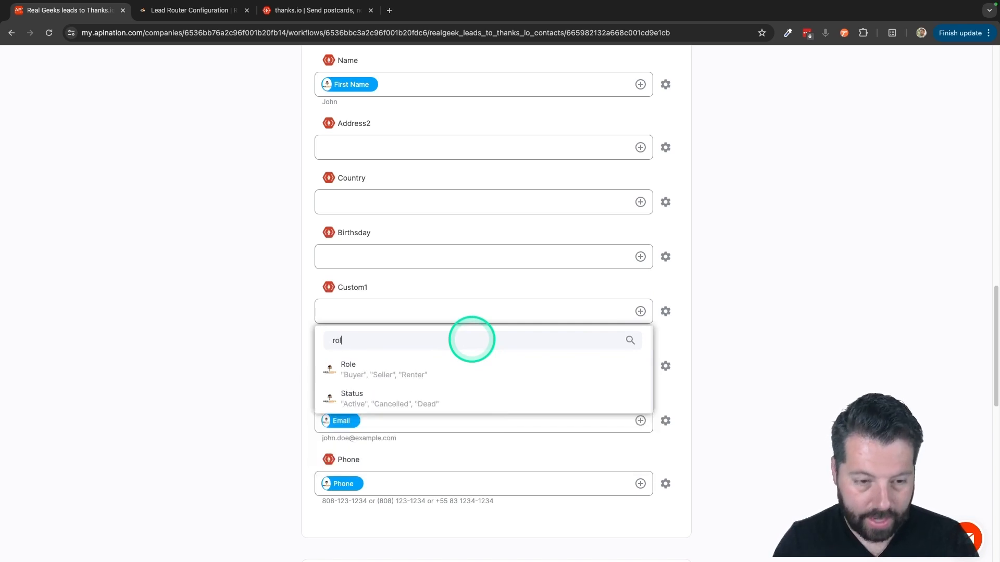
pyautogui.click(407, 371)
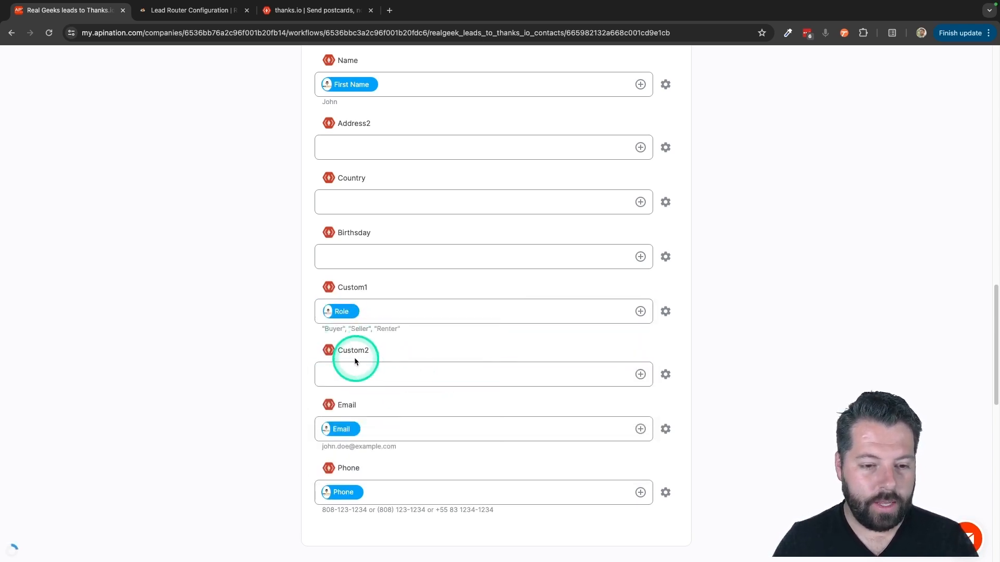
# Step: Map the Thanks.io Custom2 field to the Real Geeks Status field
pyautogui.click(641, 374)
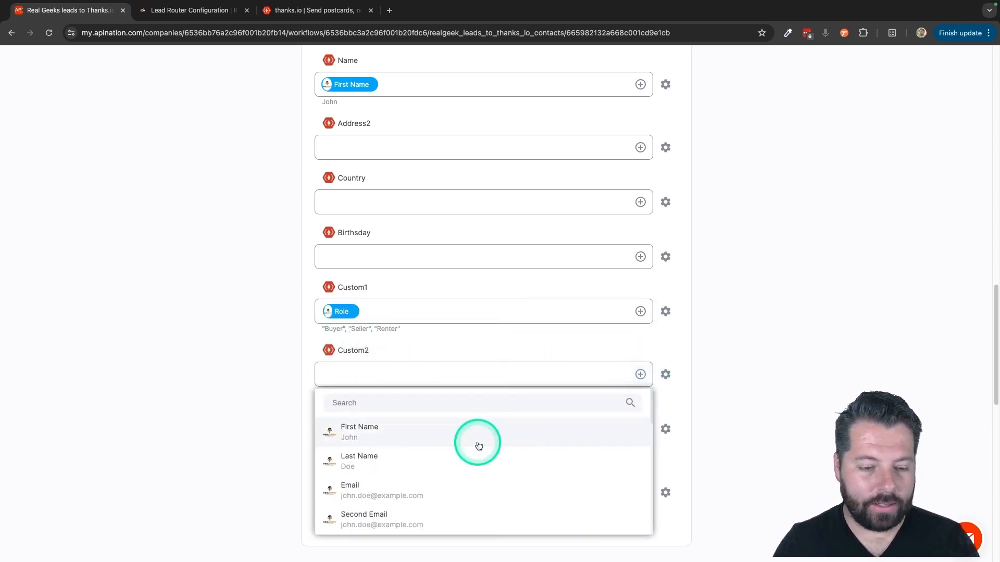
pyautogui.scroll(-5, 477, 445)
pyautogui.scroll(5, 461, 437)
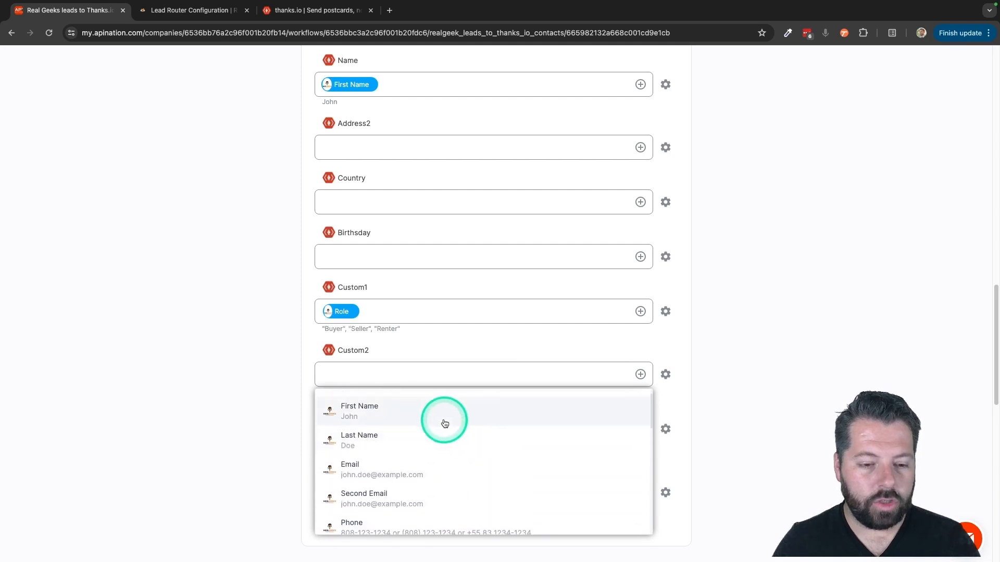
pyautogui.scroll(2, 444, 423)
pyautogui.click(430, 404)
pyautogui.write('sta')
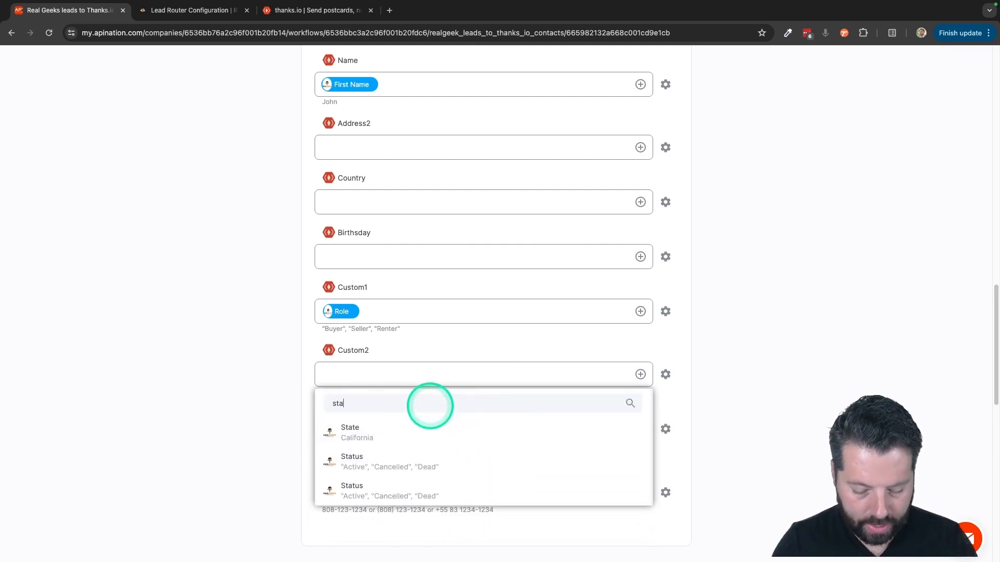
pyautogui.click(397, 470)
pyautogui.click(325, 308)
pyautogui.click(378, 382)
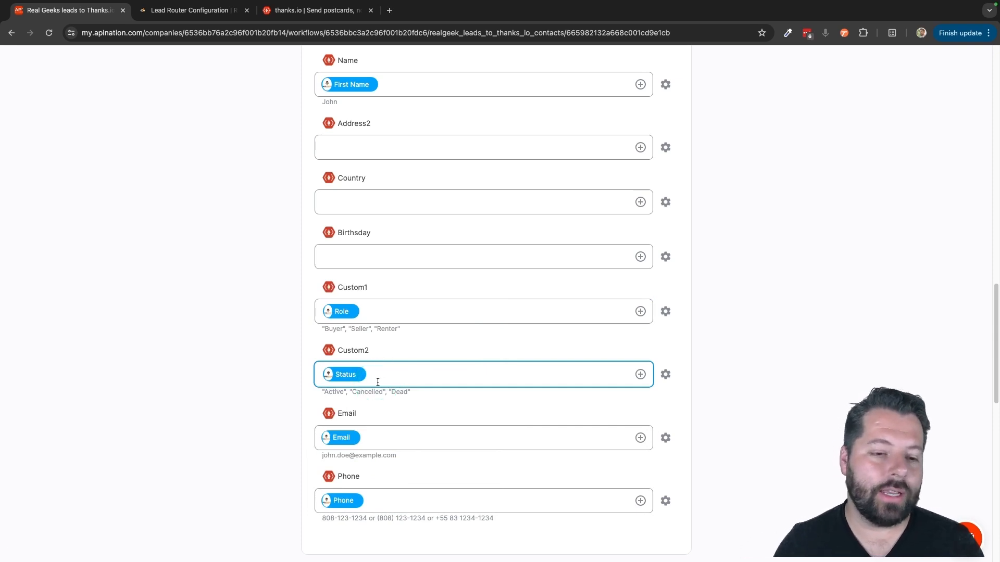
pyautogui.click(359, 320)
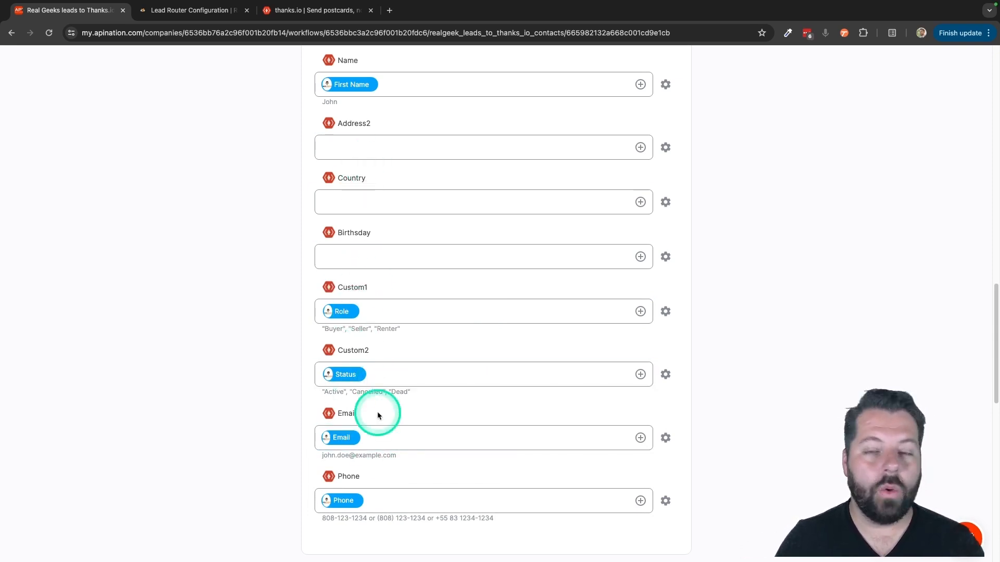
# Step: Activate the Real Geeks leads to Thanks.io contacts sync
pyautogui.scroll(10, 378, 415)
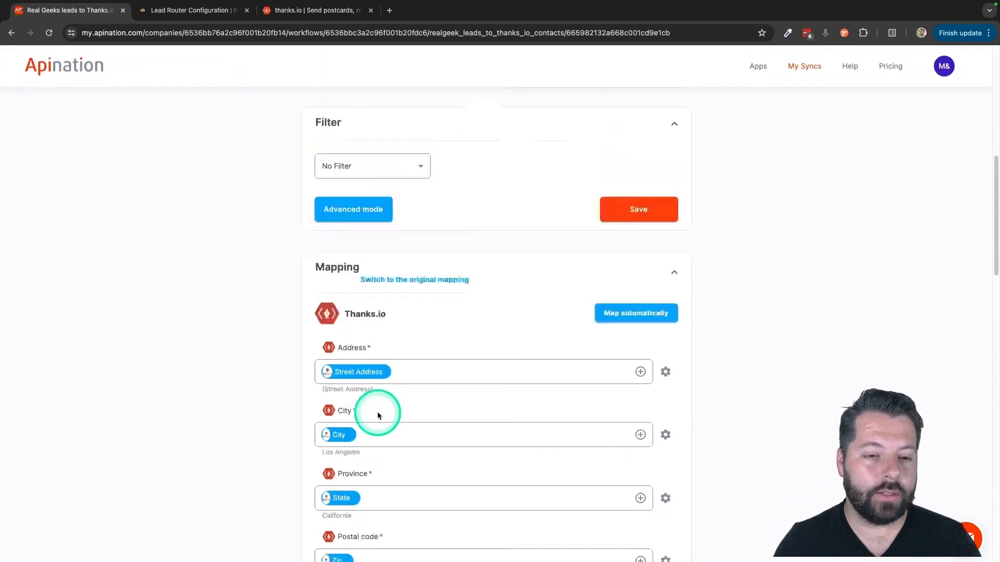
pyautogui.scroll(3, 479, 270)
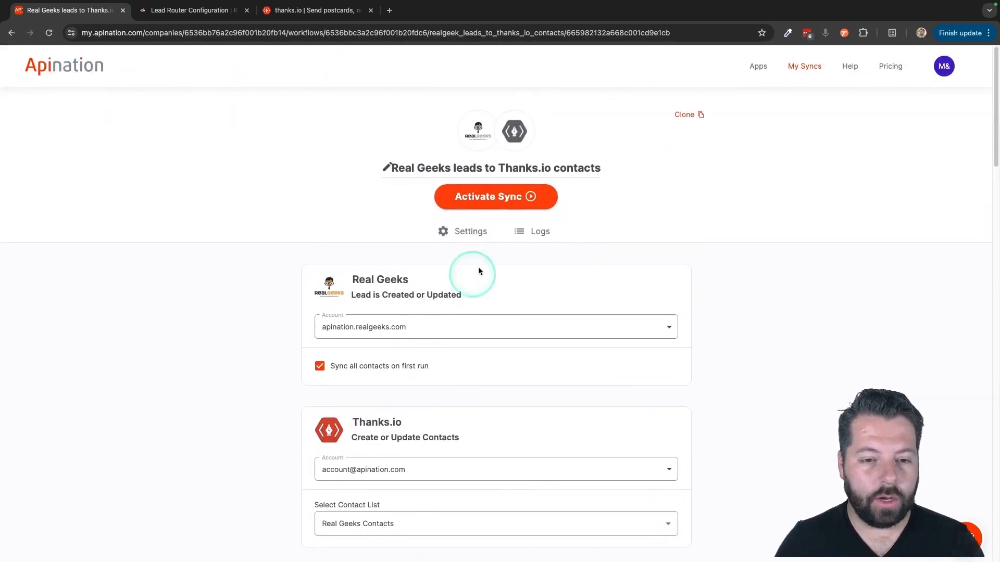
pyautogui.click(493, 194)
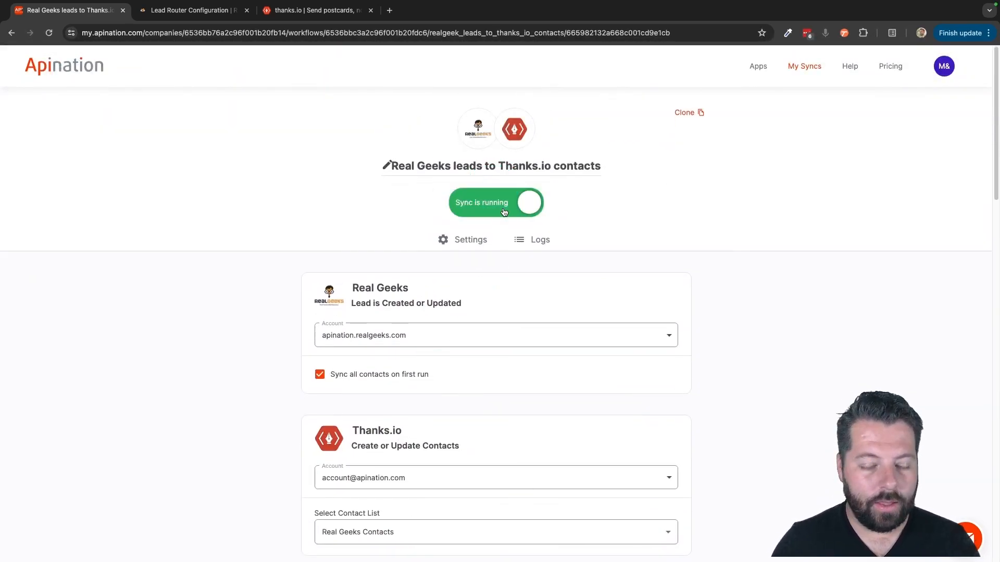